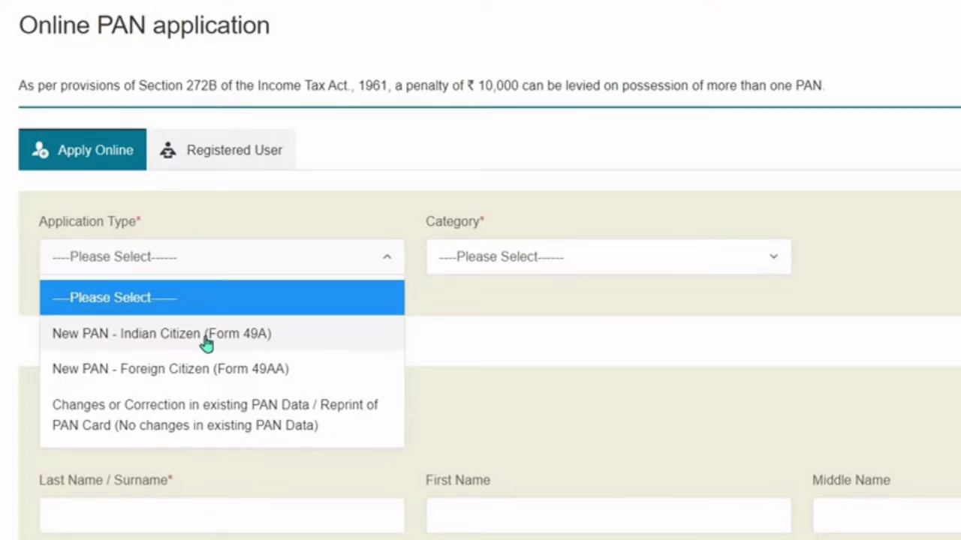
# Set the application type to New PAN - Indian Citizen (Form 49A) and the category to INDIVIDUAL.
pyautogui.click(206, 343)
pyautogui.click(666, 267)
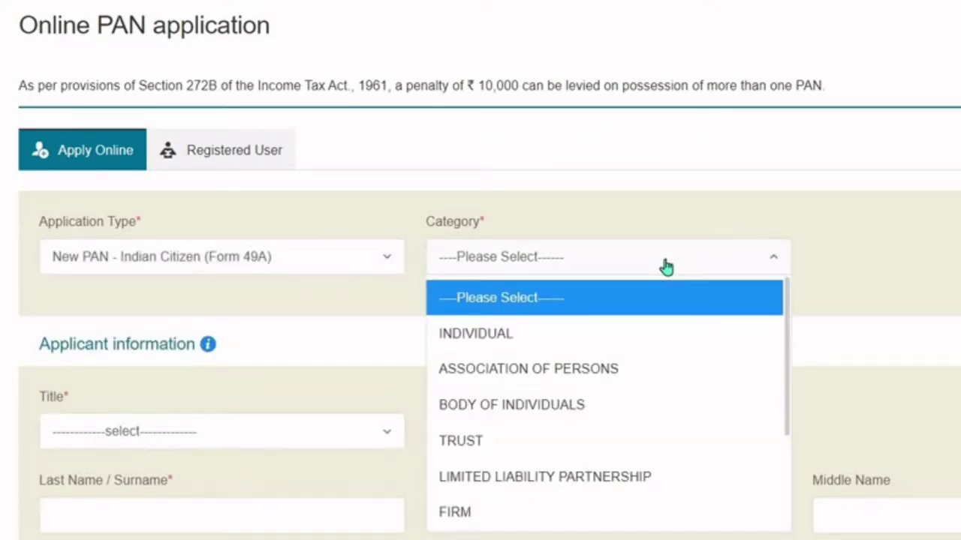
pyautogui.click(527, 336)
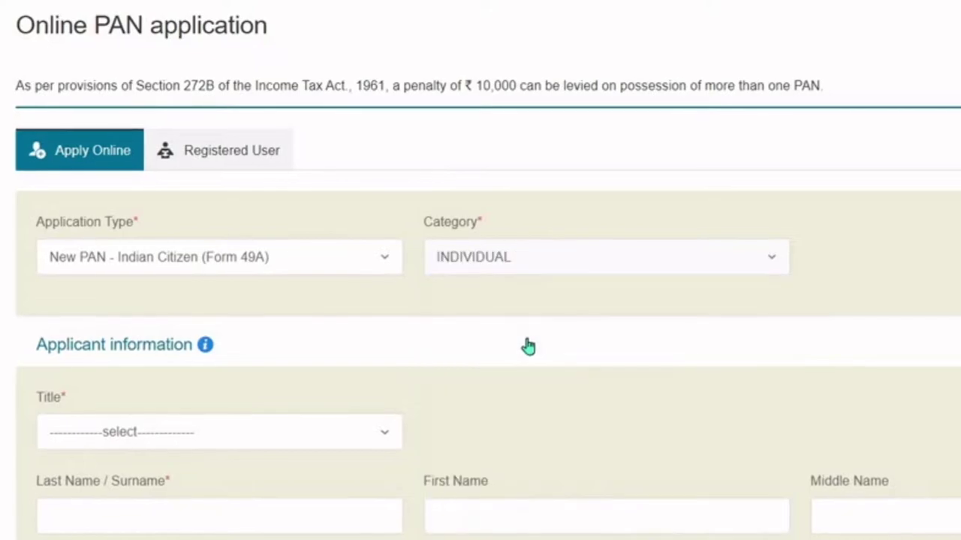
# Fill in the applicant information with title Shri, the applicant's name, date of birth and contact details, and submit the registration.
pyautogui.click(104, 432)
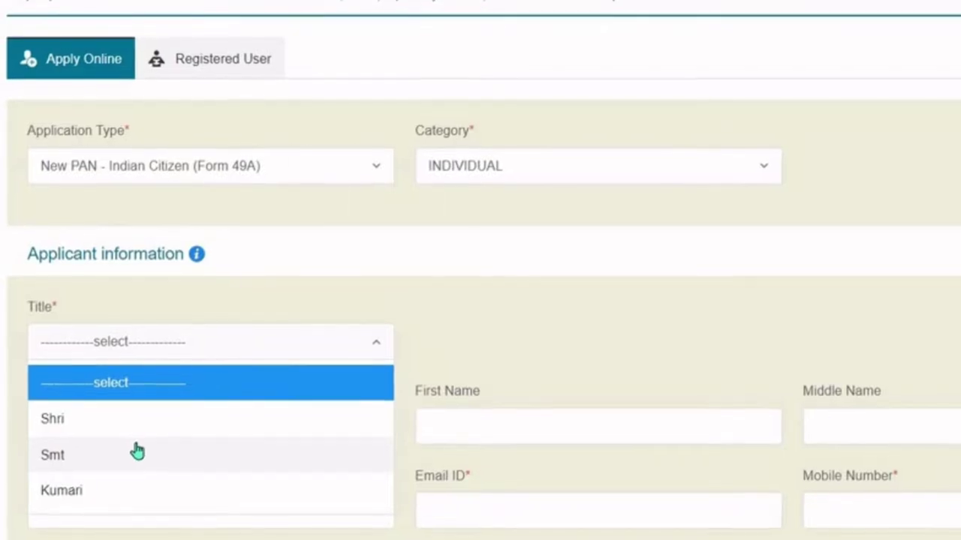
pyautogui.click(134, 451)
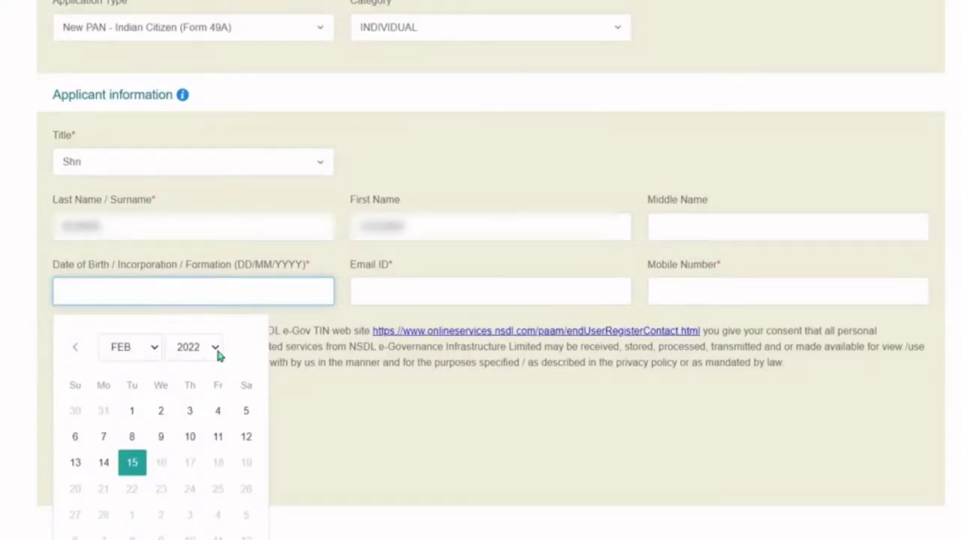
pyautogui.click(216, 349)
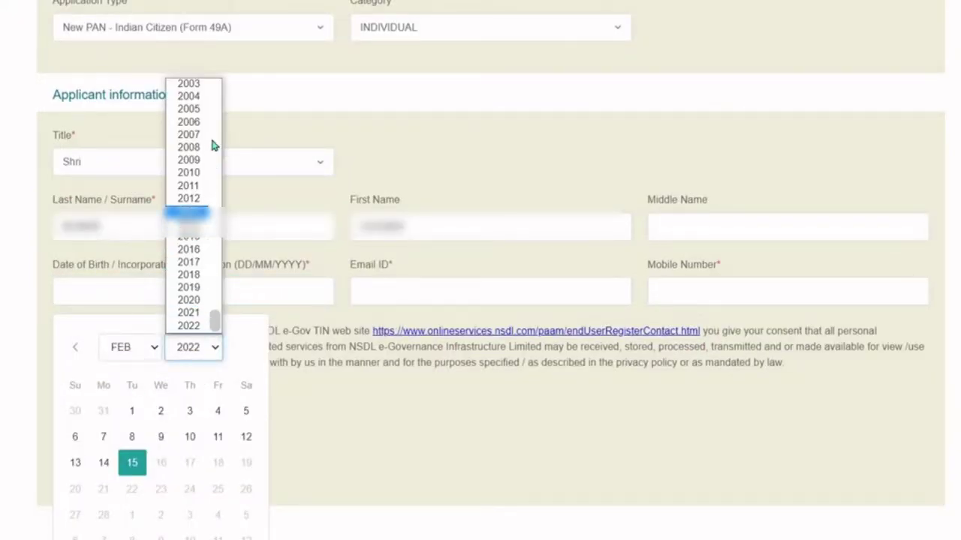
pyautogui.click(206, 83)
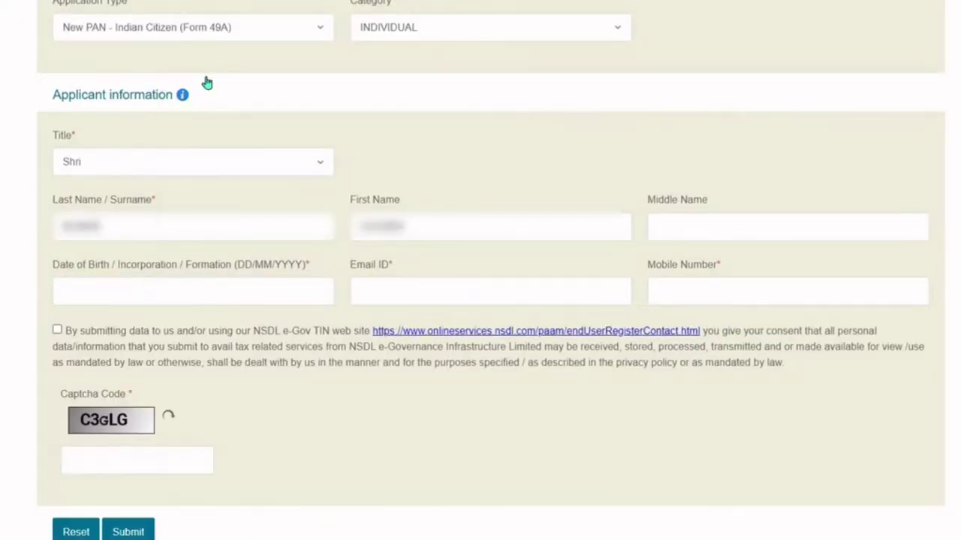
pyautogui.click(474, 299)
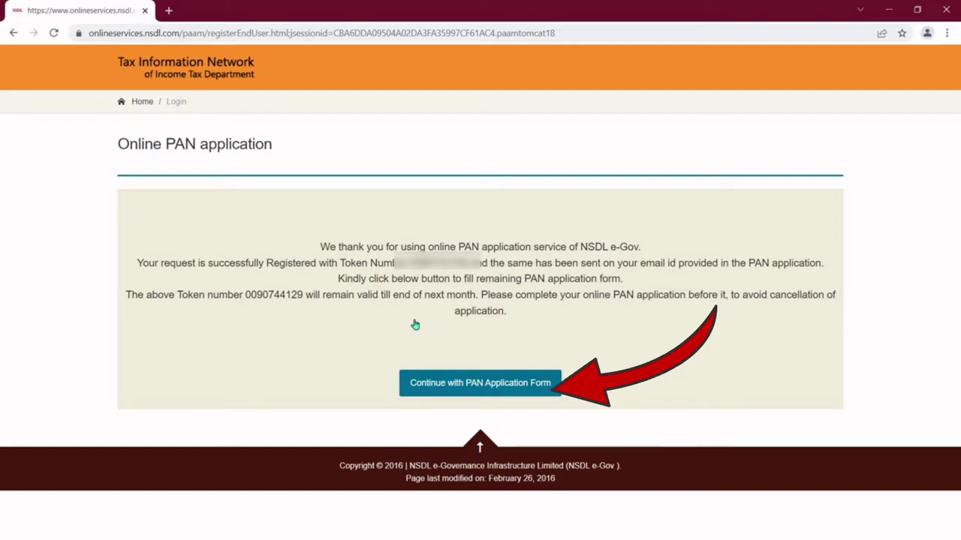
# Continue with the PAN application form and try the option to submit scanned images through e-Sign.
pyautogui.click(478, 382)
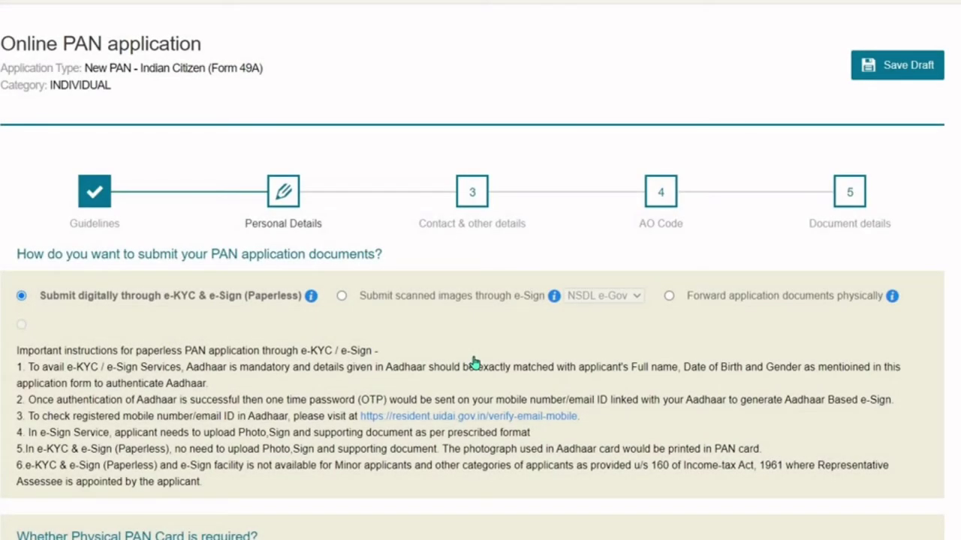
pyautogui.scroll(-2, 474, 364)
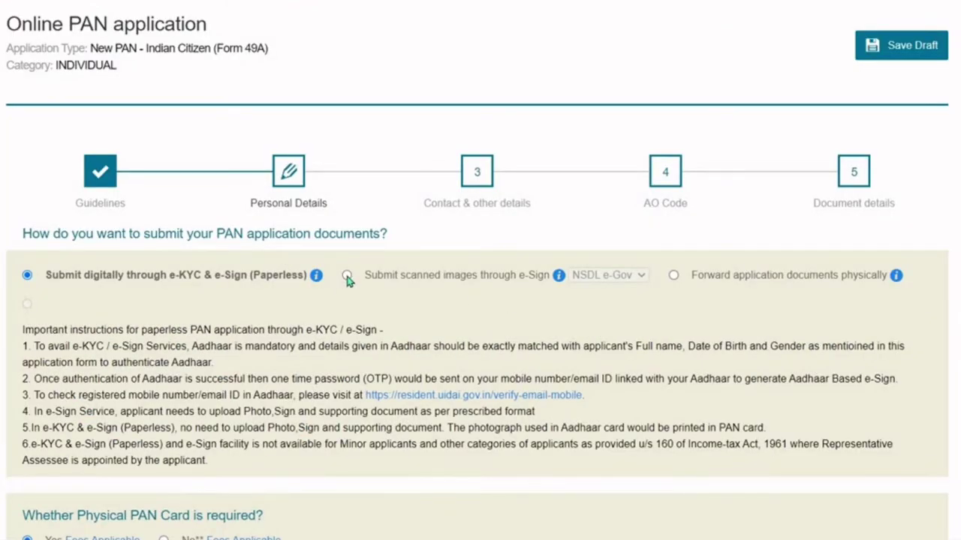
pyautogui.click(347, 275)
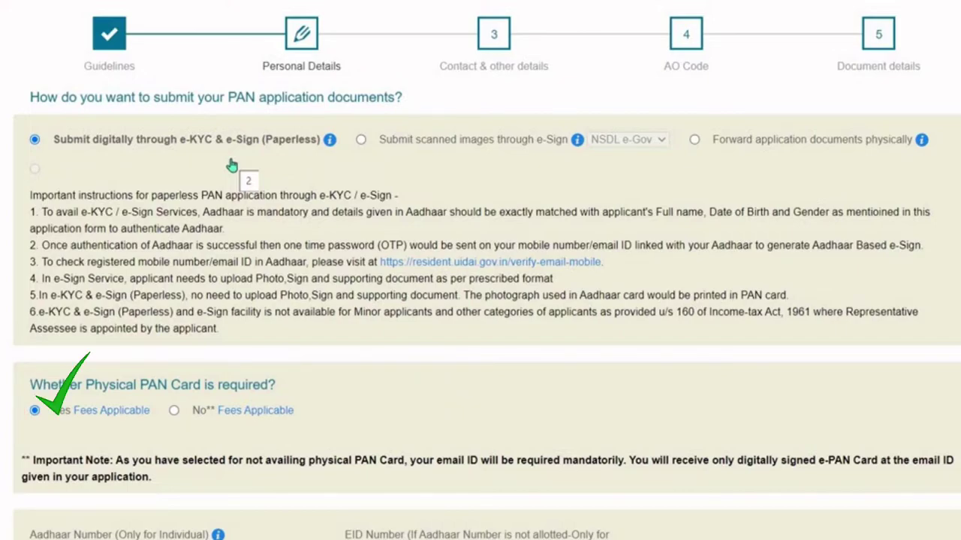
# Enter the last four digits of the Aadhaar number and the name as per Aadhaar, and dismiss the save reminder.
pyautogui.scroll(-3, 232, 165)
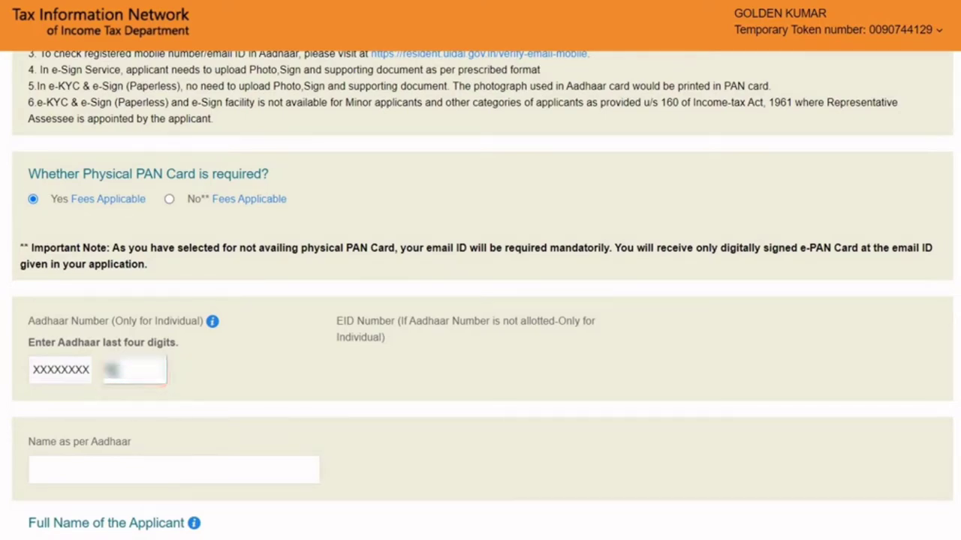
pyautogui.click(63, 469)
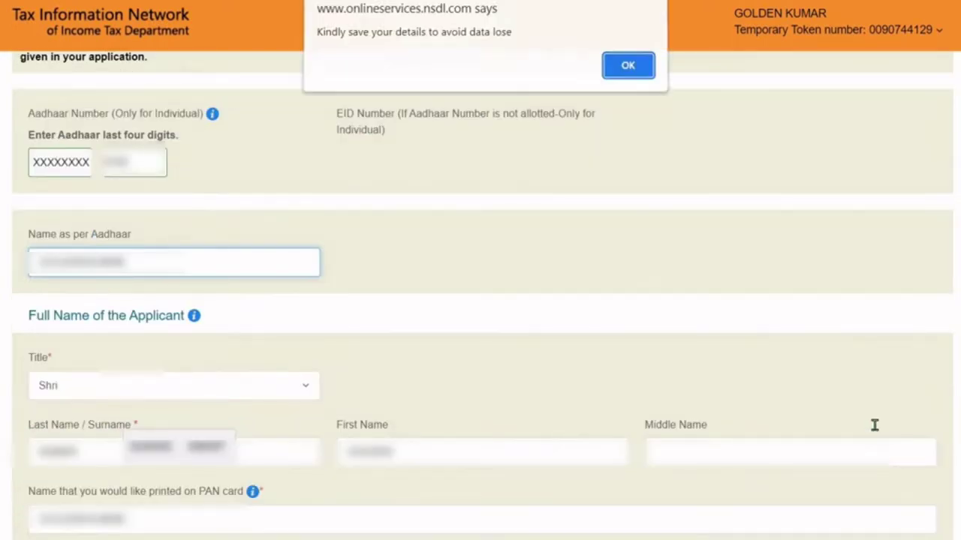
pyautogui.click(634, 72)
# Set the applicant's gender to Male.
pyautogui.scroll(-4, 811, 348)
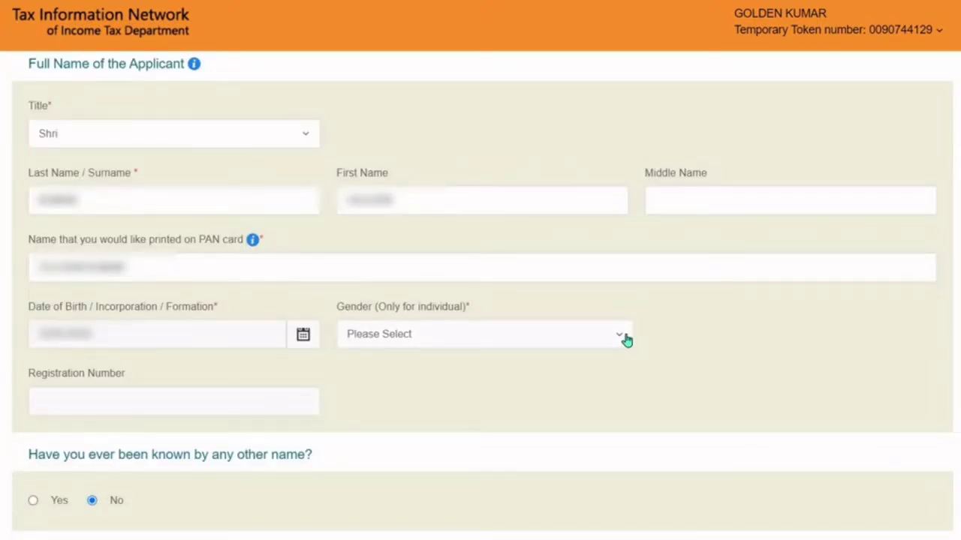
pyautogui.click(627, 341)
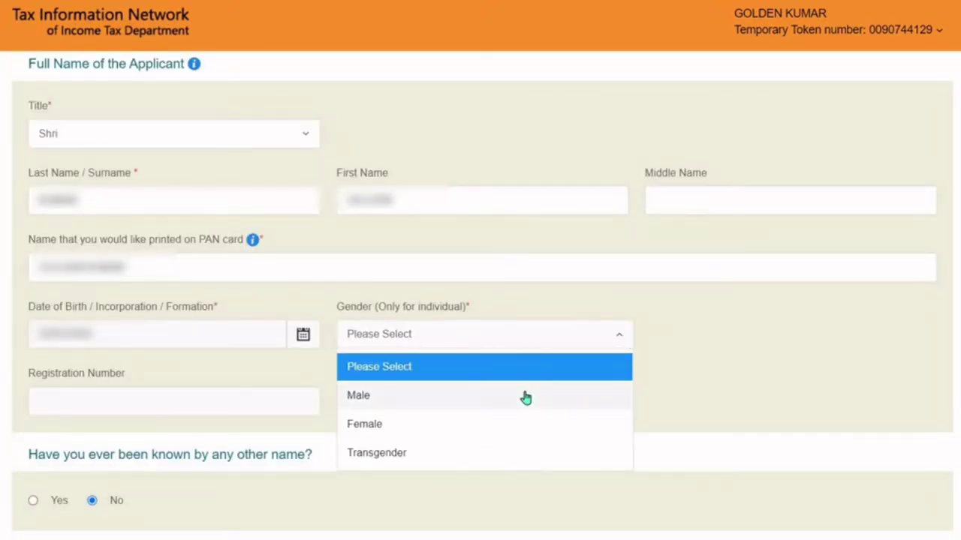
pyautogui.click(523, 399)
# Fill in the father's name in the parent details and proceed to the contact and other details.
pyautogui.scroll(-5, 481, 300)
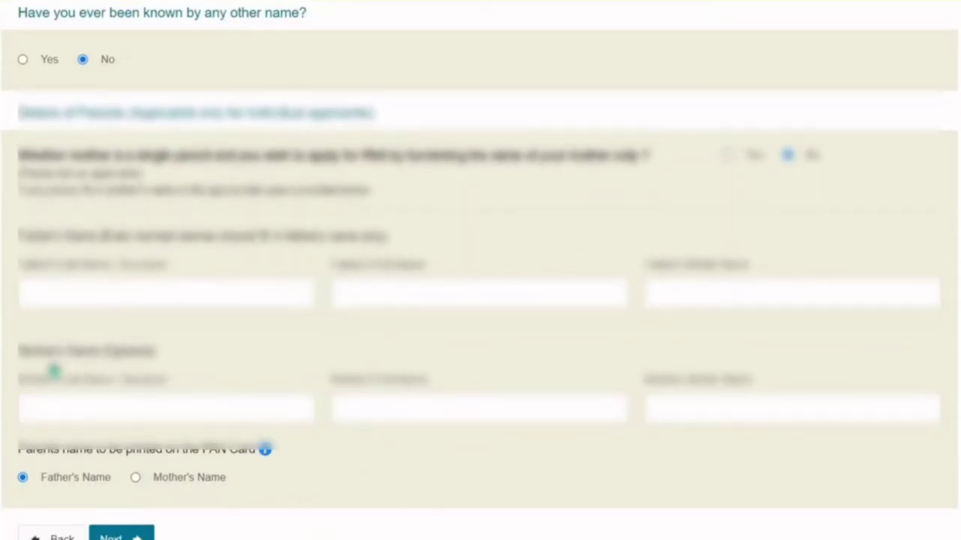
pyautogui.click(366, 289)
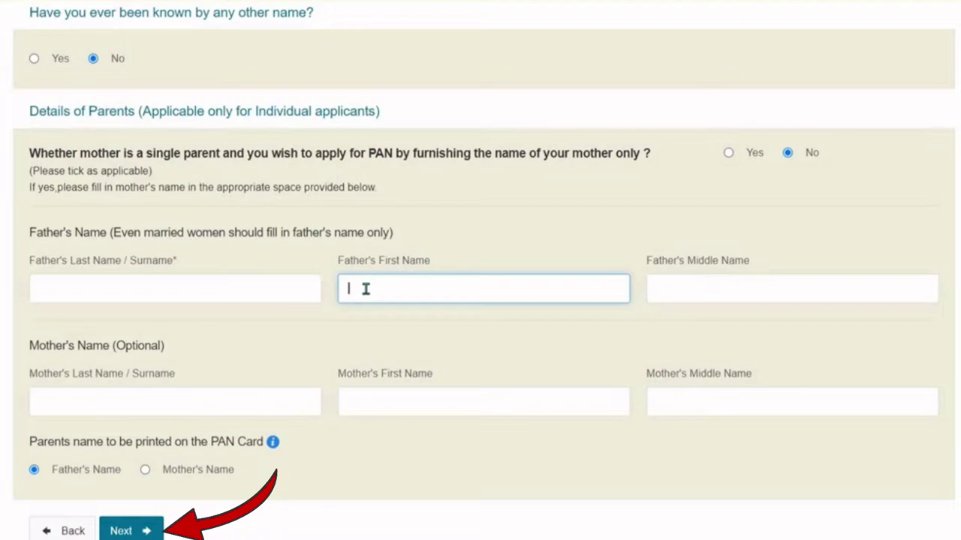
pyautogui.click(121, 531)
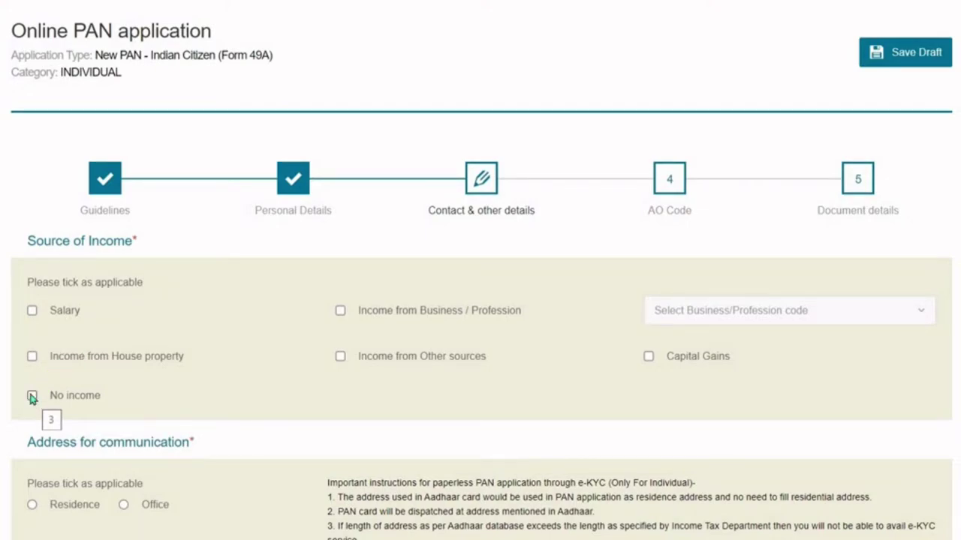
# Mark the source of income as No income and choose Residence as the address for communication.
pyautogui.click(32, 396)
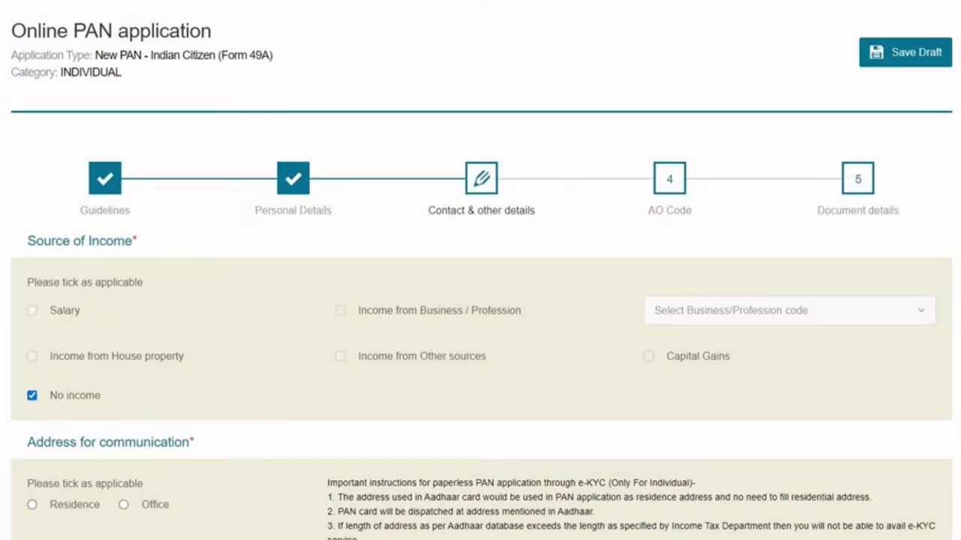
pyautogui.scroll(-5, 480, 270)
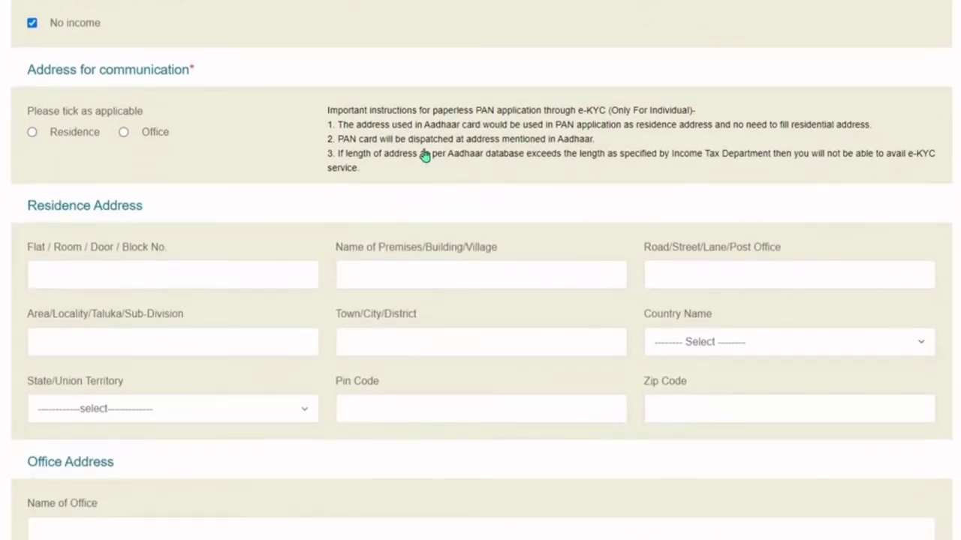
pyautogui.click(31, 133)
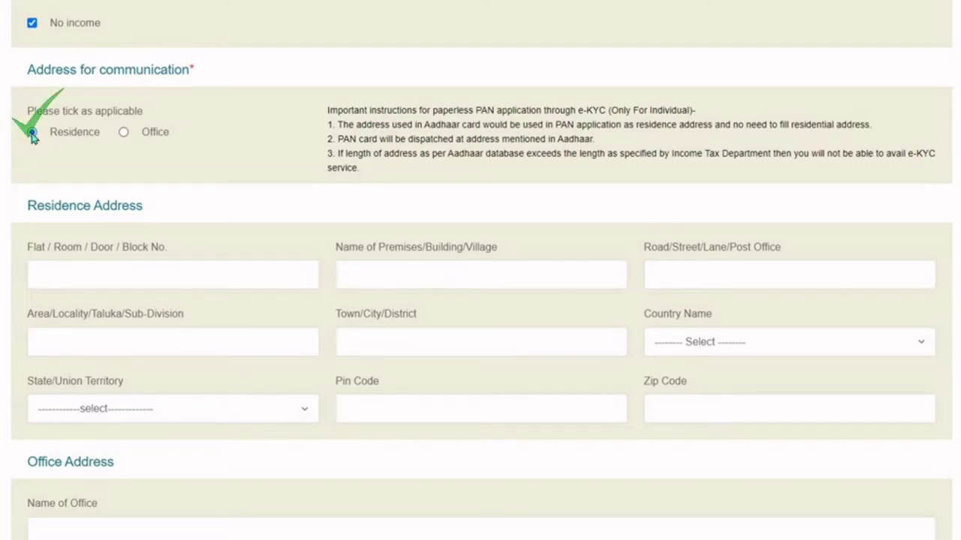
pyautogui.click(69, 269)
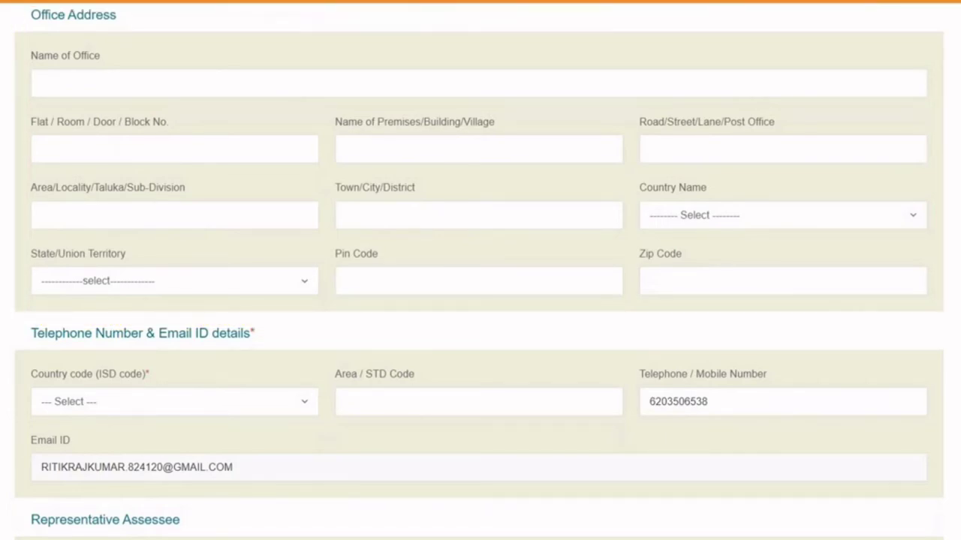
# Set the telephone country code to INDIA (91) and proceed to the AO code details.
pyautogui.scroll(-2, 232, 281)
pyautogui.click(232, 283)
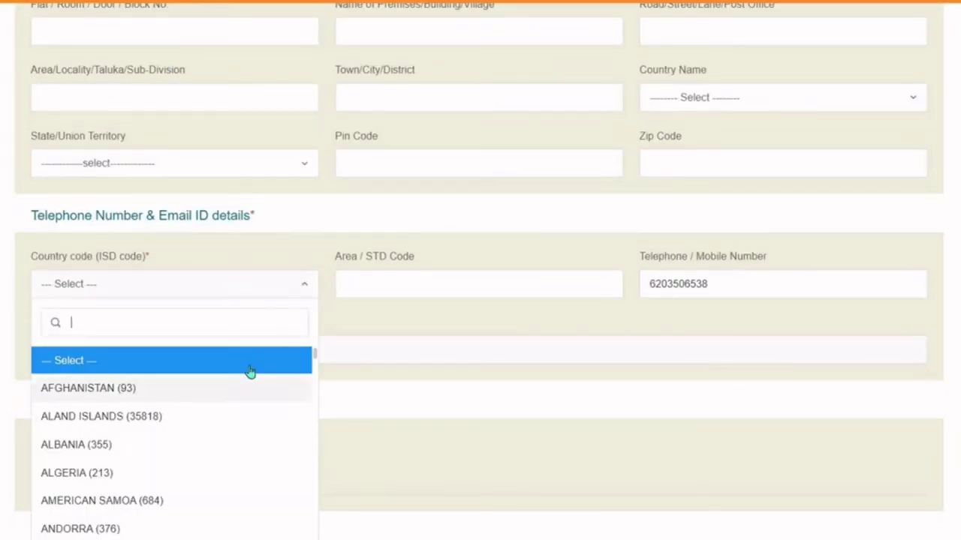
pyautogui.moveTo(315, 369); pyautogui.dragTo(322, 438)
pyautogui.scroll(1, 175, 398)
pyautogui.click(161, 395)
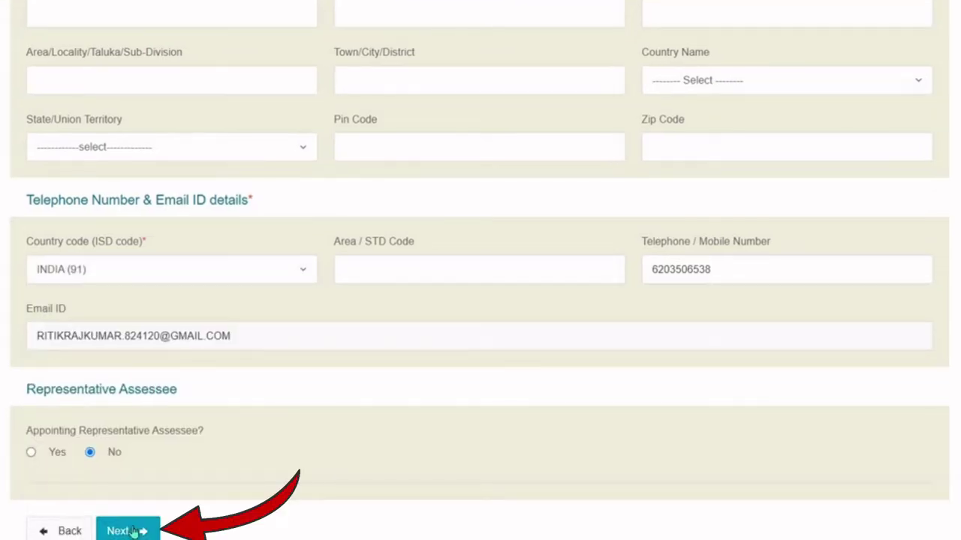
pyautogui.click(128, 530)
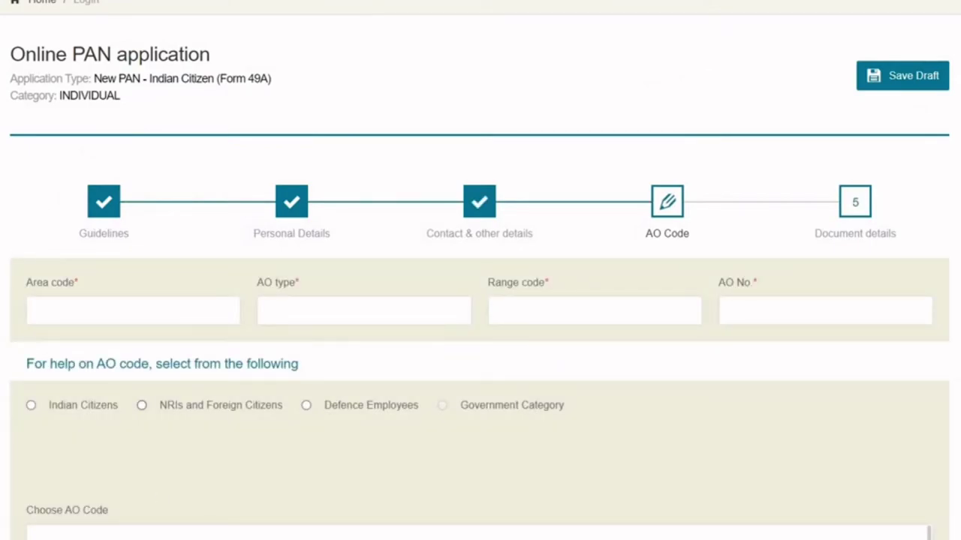
# List the AO codes for Indian Citizens with the state set to BIHAR and the city set to GAYA.
pyautogui.scroll(-2, 23, 304)
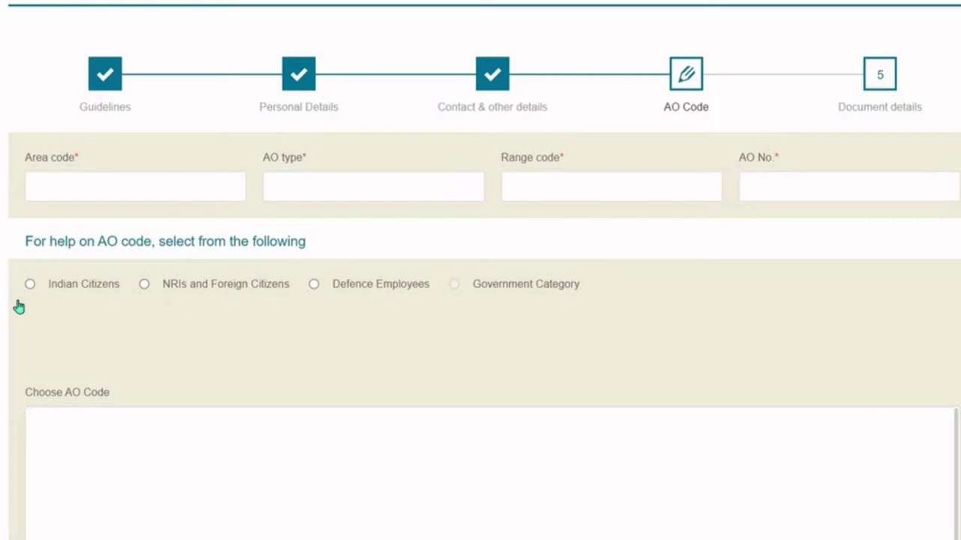
pyautogui.click(30, 284)
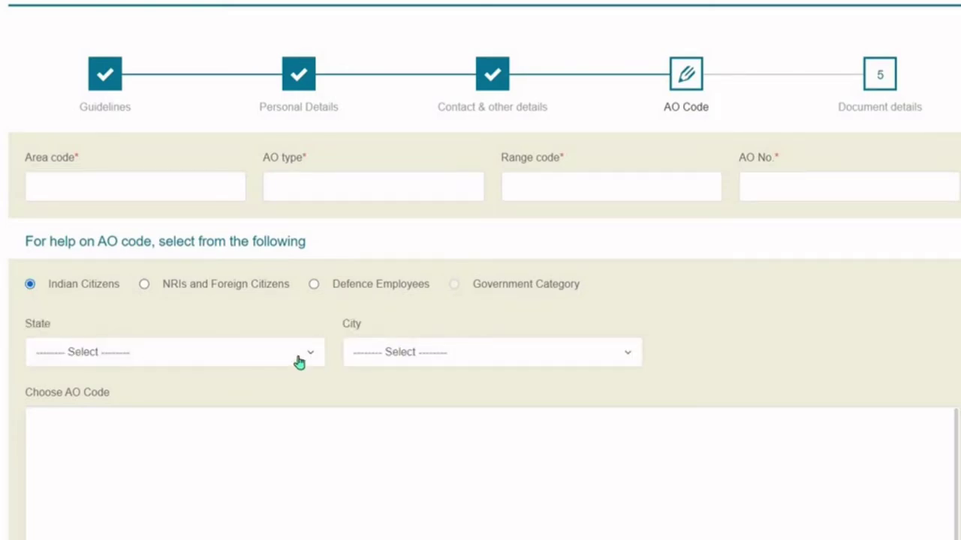
pyautogui.click(301, 361)
pyautogui.click(208, 287)
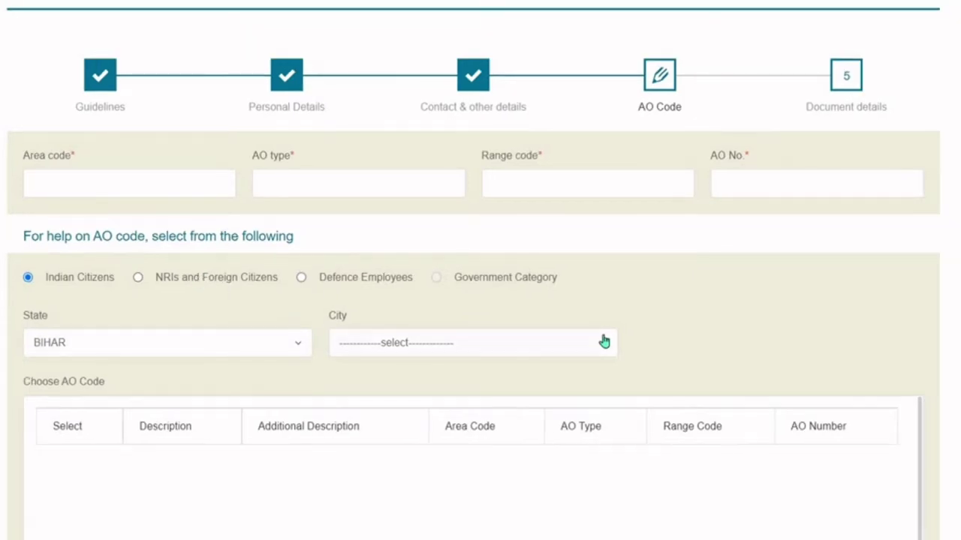
pyautogui.click(628, 351)
pyautogui.moveTo(616, 185); pyautogui.dragTo(622, 232)
pyautogui.click(504, 236)
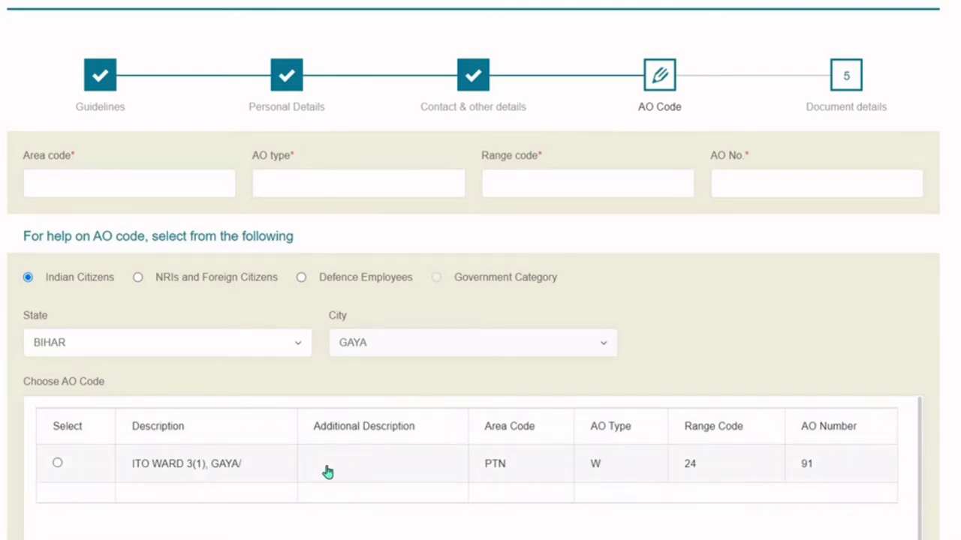
# Choose the AO code entry ITO WARD 3(1), GAYA and proceed to the document details.
pyautogui.click(58, 464)
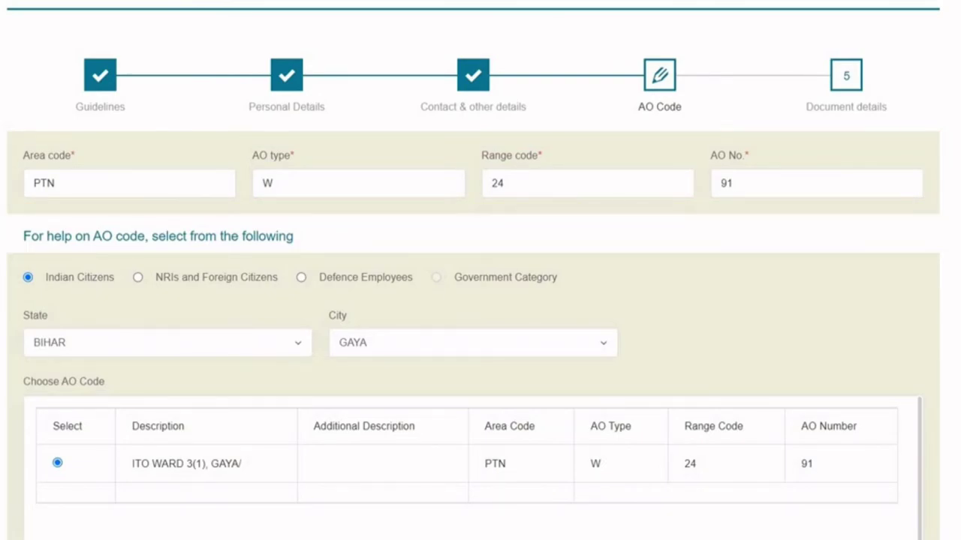
pyautogui.scroll(-3, 480, 271)
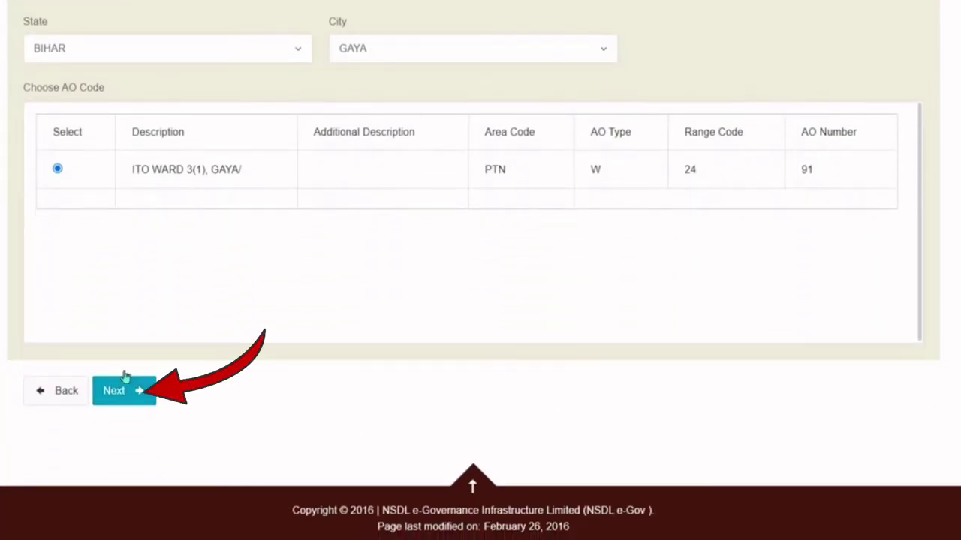
pyautogui.click(121, 396)
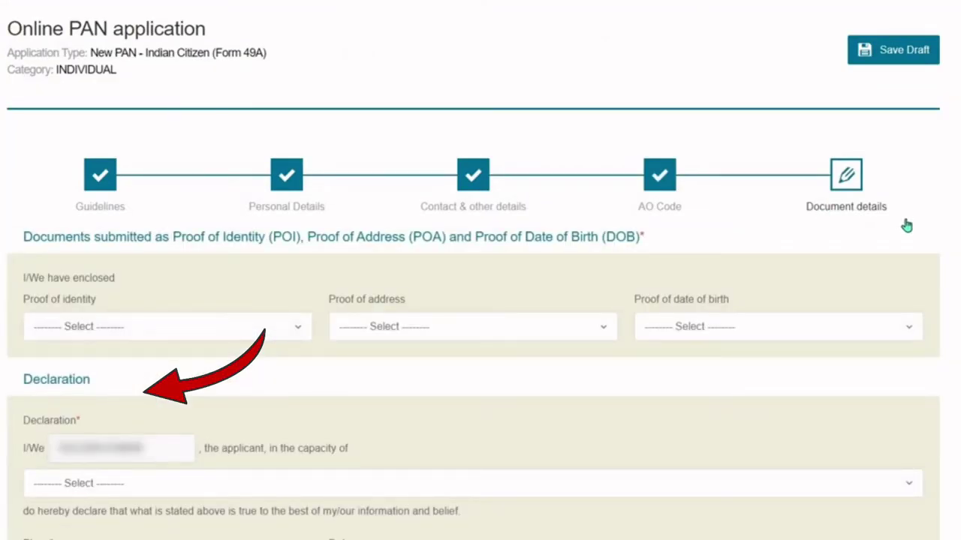
# Select the AADHAAR Card issued by the Unique Identification authority as proof of identity, proof of address and proof of date of birth.
pyautogui.click(300, 326)
pyautogui.scroll(-10, 225, 195)
pyautogui.click(243, 286)
pyautogui.click(600, 327)
pyautogui.scroll(-10, 613, 193)
pyautogui.click(465, 216)
pyautogui.click(909, 327)
pyautogui.scroll(-2, 924, 209)
pyautogui.scroll(1, 860, 218)
pyautogui.scroll(-3, 856, 255)
pyautogui.click(855, 255)
# Complete the declaration with the capacity Himself/Herself and the place GAYA.
pyautogui.scroll(-3, 481, 300)
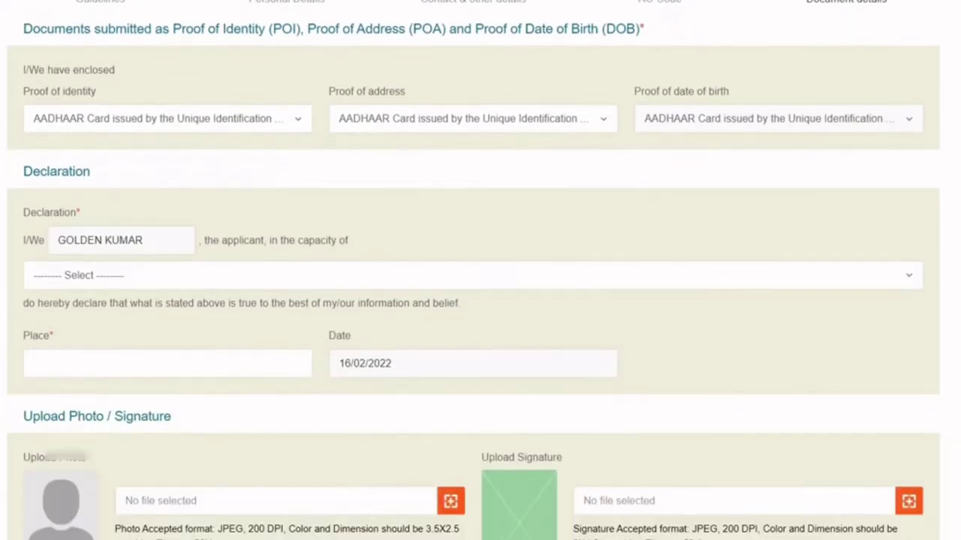
pyautogui.scroll(-3, 480, 301)
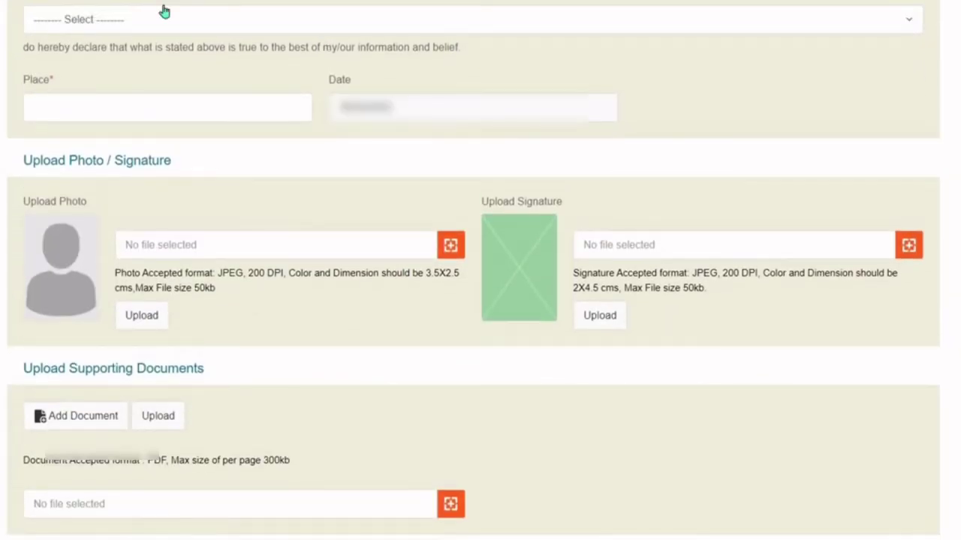
pyautogui.click(75, 21)
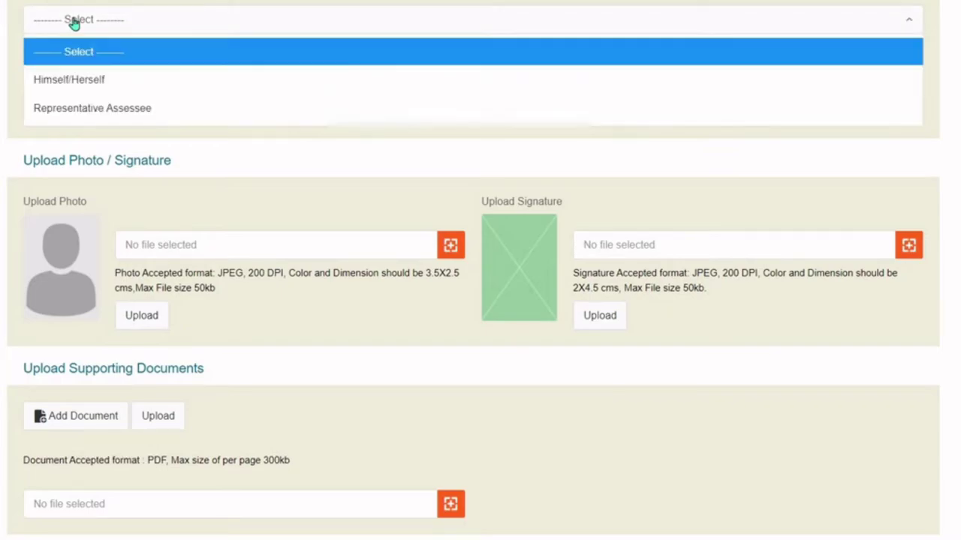
pyautogui.click(79, 81)
pyautogui.click(195, 115)
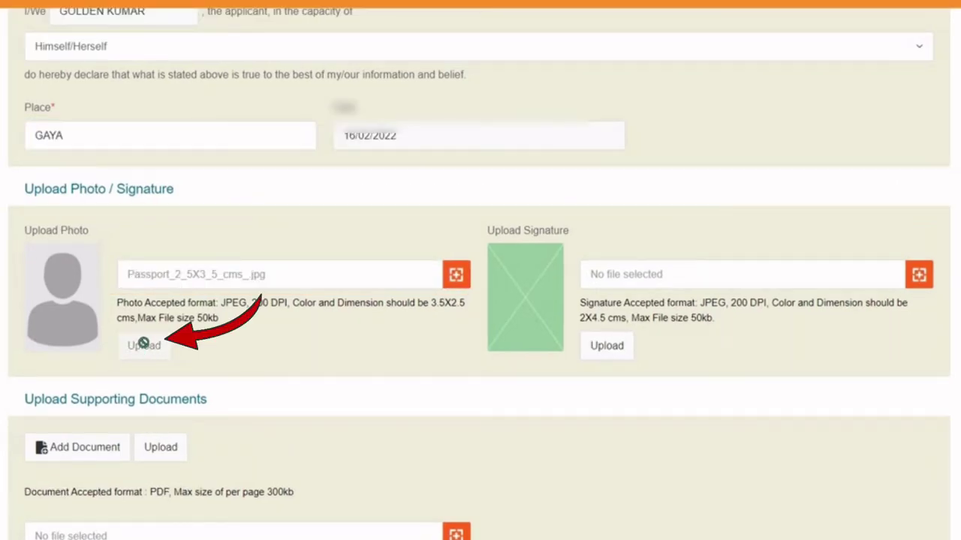
# Upload the photo Passport_2_5X3_5_cms_.jpg and the signature Passport_4_5X2_0_cm_.jpg, and submit the application form.
pyautogui.click(144, 345)
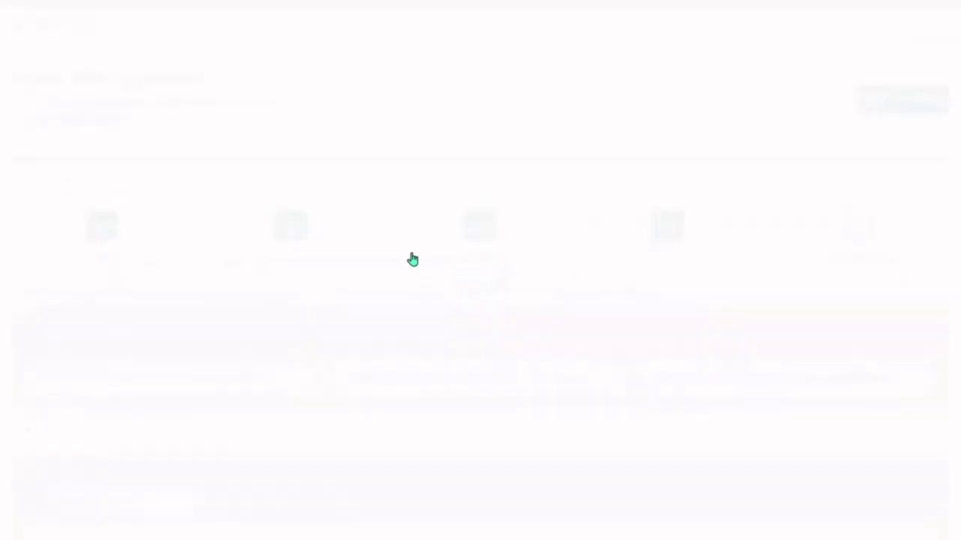
pyautogui.scroll(-10, 537, 197)
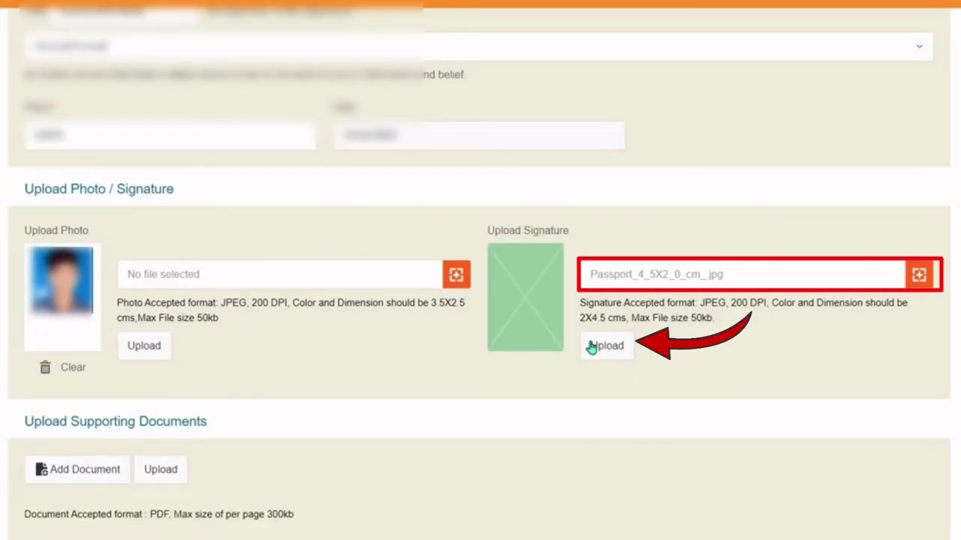
pyautogui.click(593, 343)
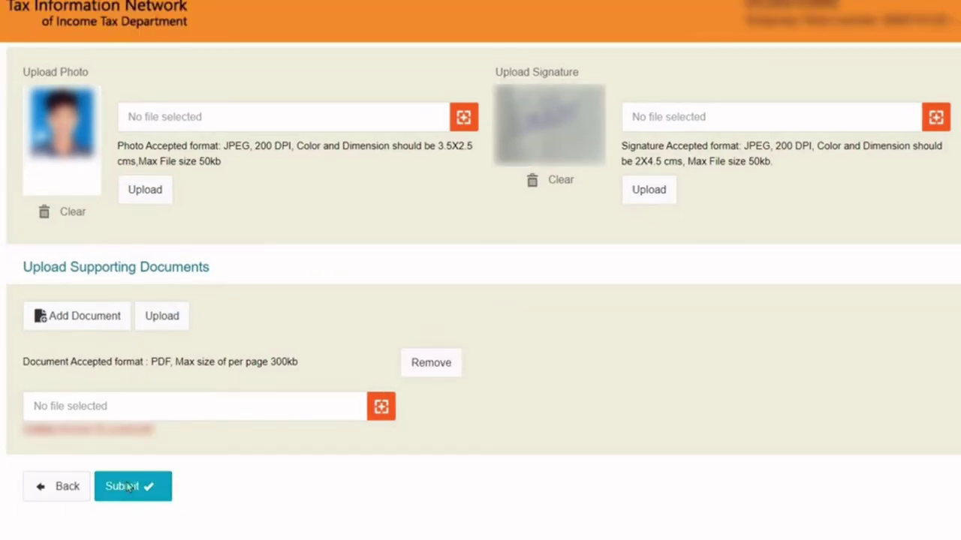
pyautogui.click(129, 486)
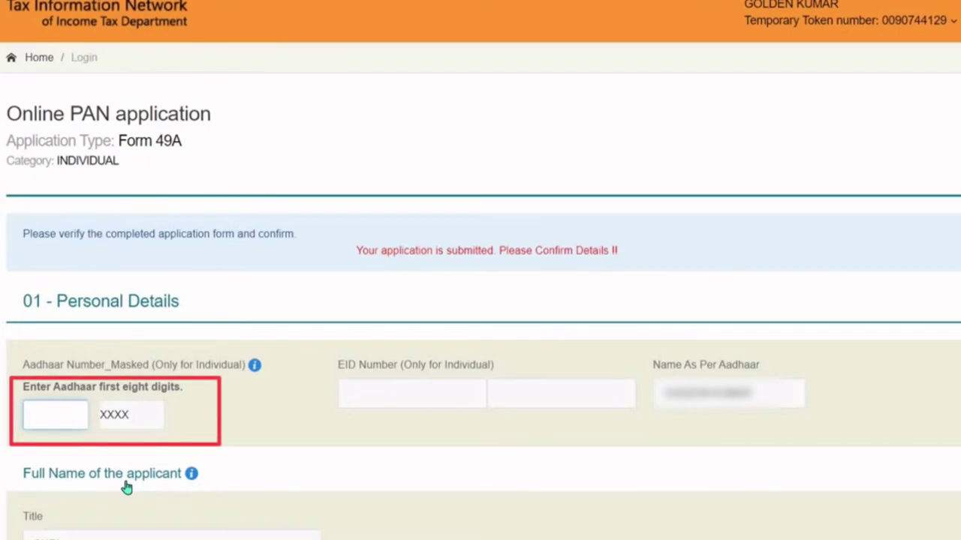
# Review the completed Form 49A from the personal details through the supporting documents and proceed to the payment stage.
pyautogui.scroll(-6, 543, 285)
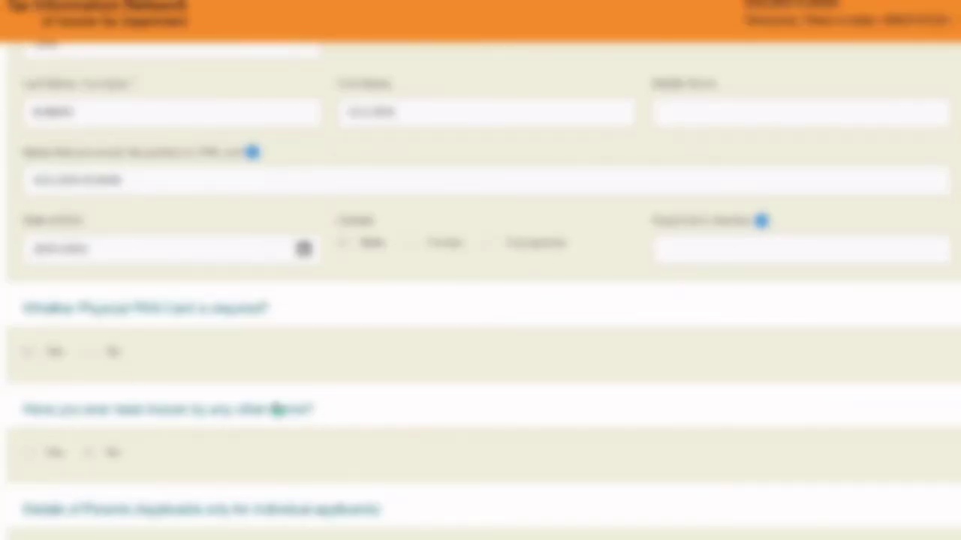
pyautogui.scroll(-7, 457, 433)
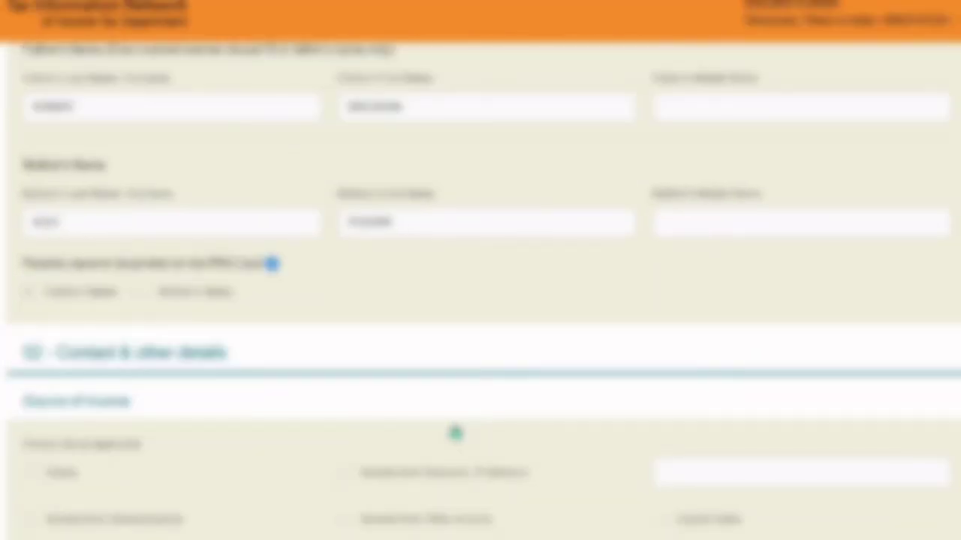
pyautogui.scroll(-15, 456, 434)
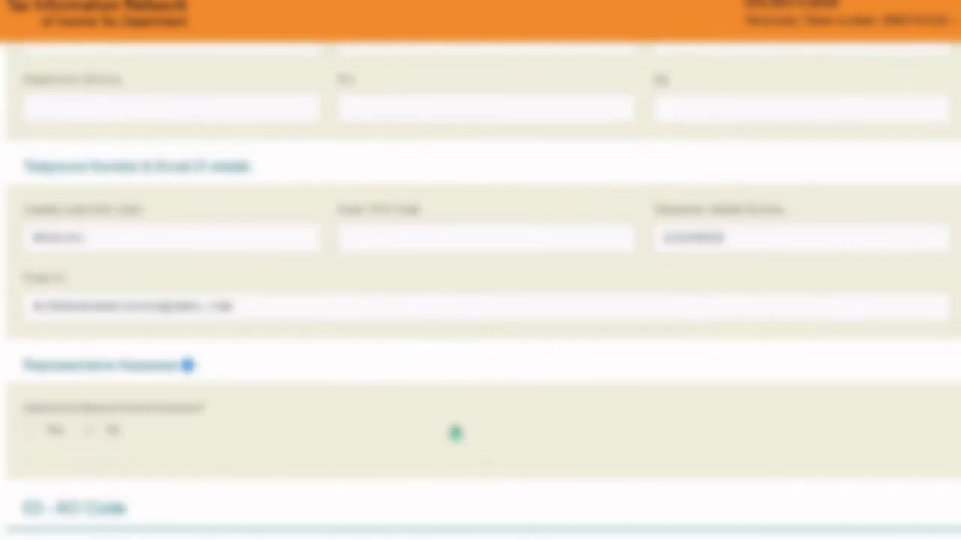
pyautogui.scroll(-2, 456, 433)
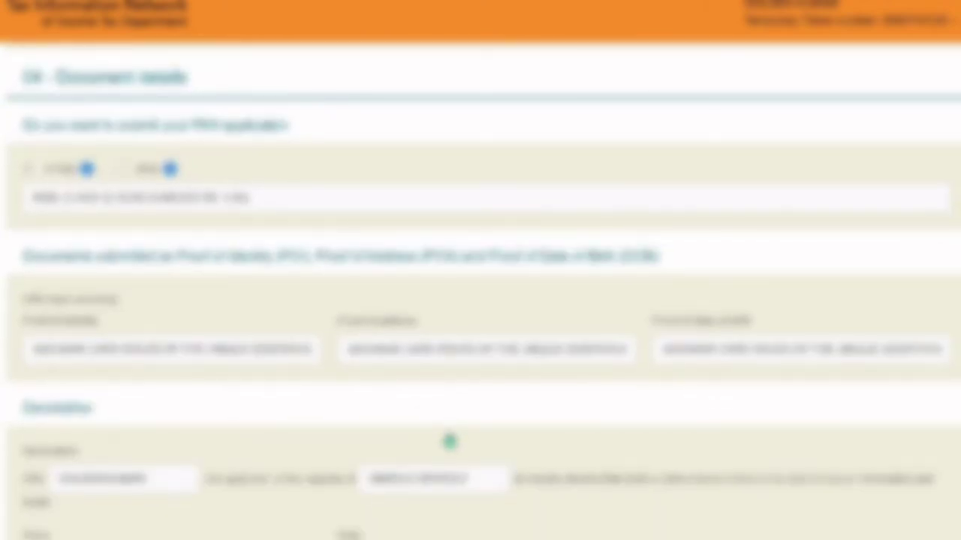
pyautogui.scroll(-6, 455, 431)
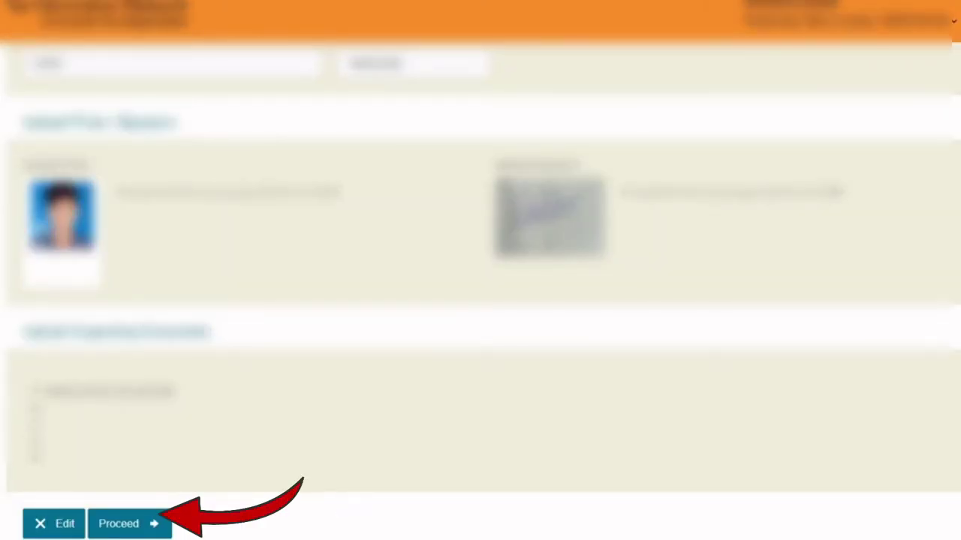
pyautogui.click(145, 521)
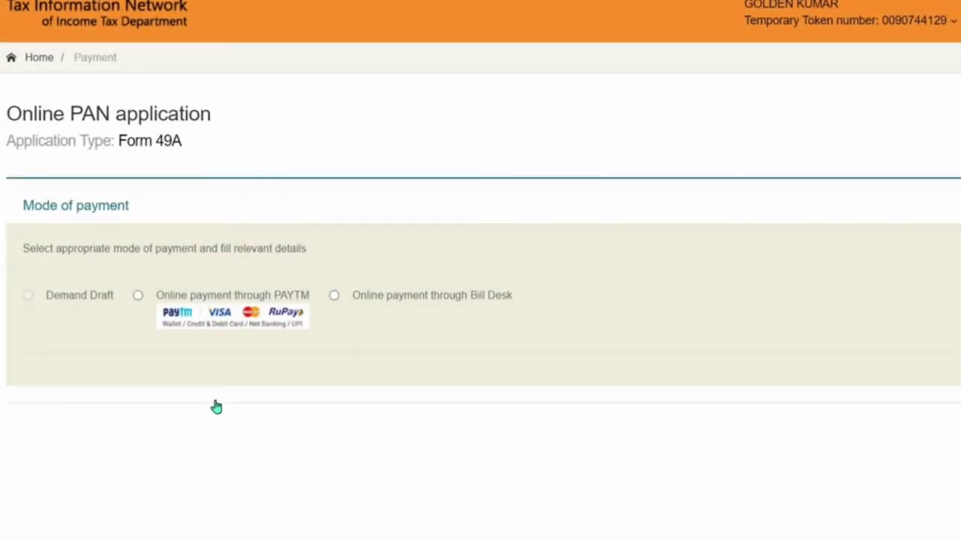
# Choose online payment through Bill Desk, agree to the terms of service and confirm the payment.
pyautogui.click(334, 295)
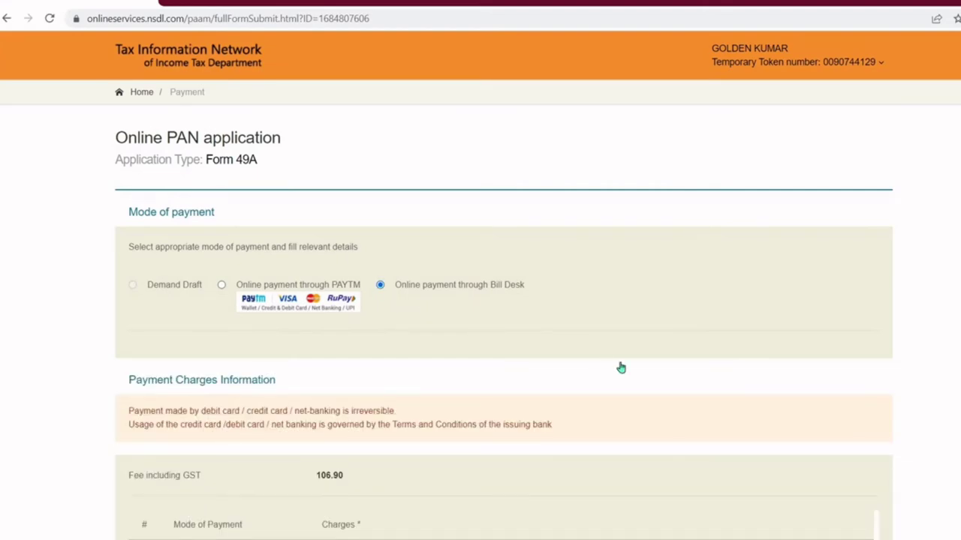
pyautogui.scroll(-3, 621, 368)
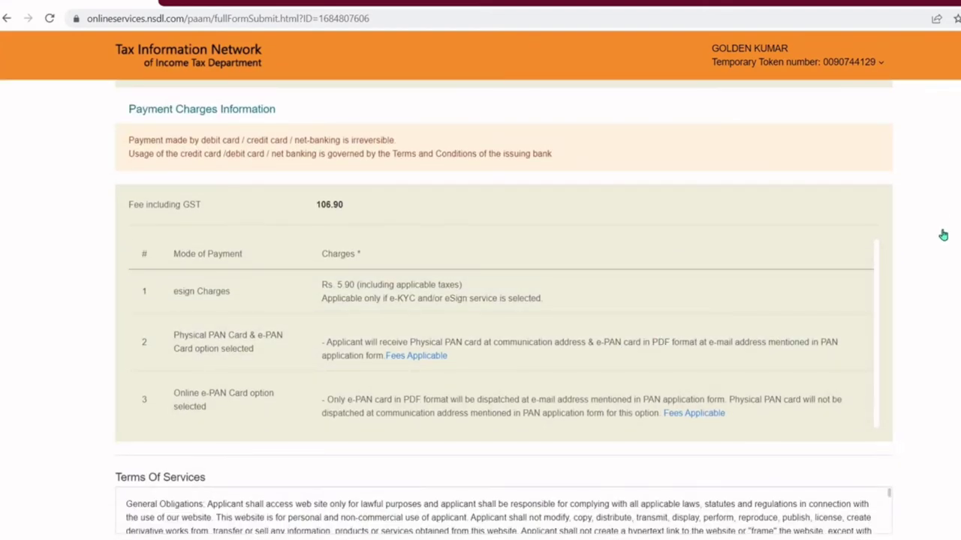
pyautogui.scroll(-1, 901, 292)
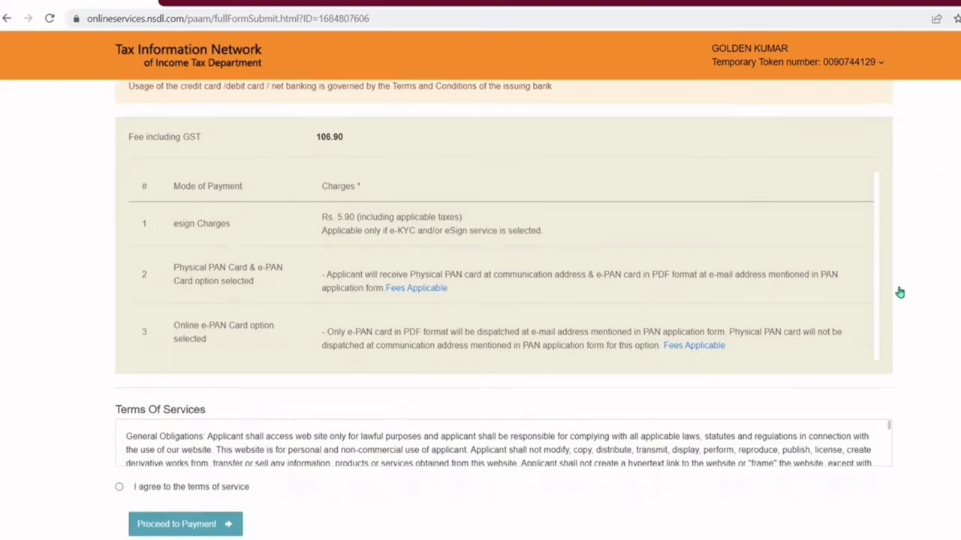
pyautogui.click(119, 486)
pyautogui.click(237, 527)
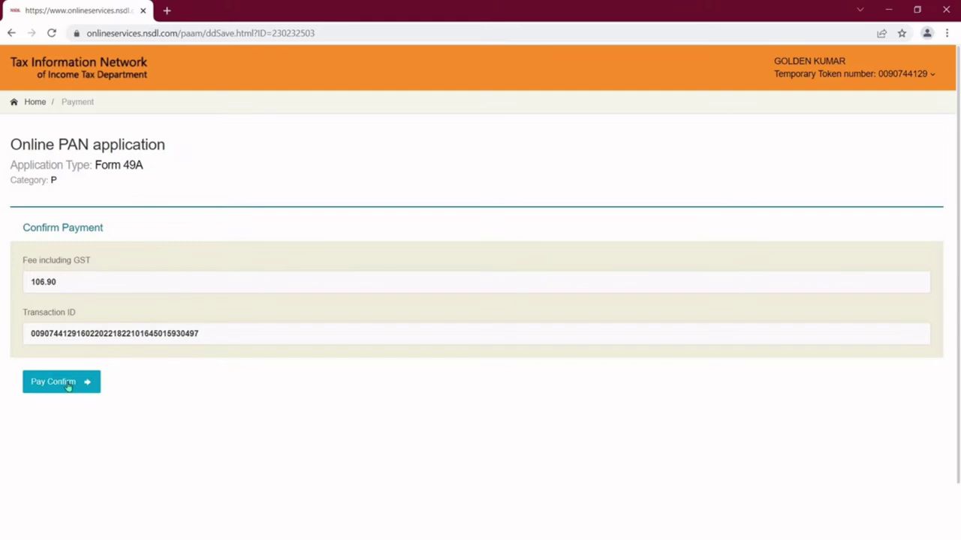
pyautogui.click(68, 386)
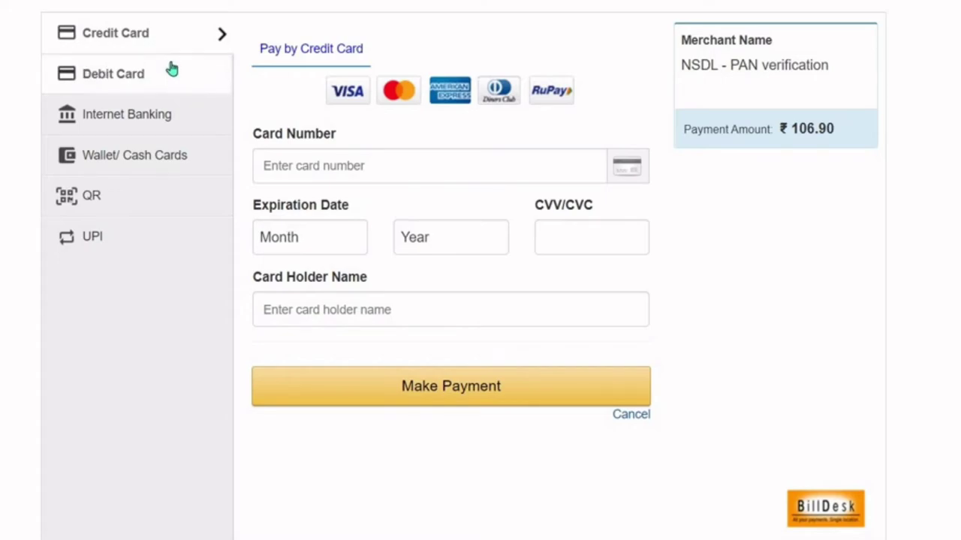
pyautogui.click(195, 122)
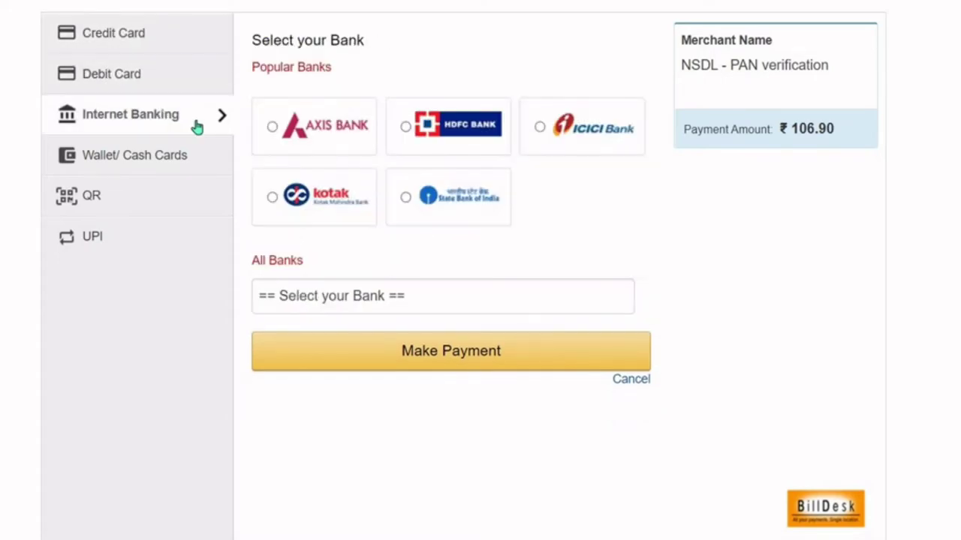
pyautogui.click(216, 165)
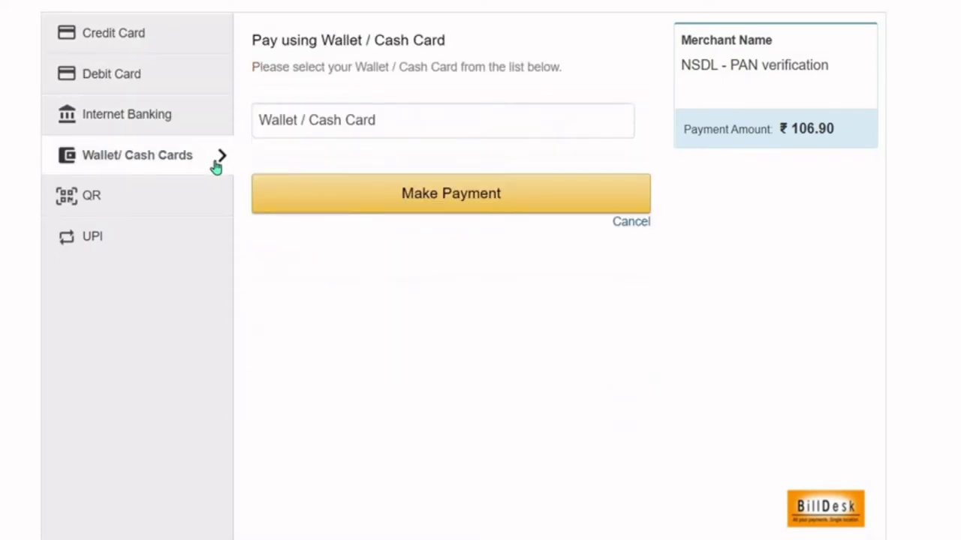
pyautogui.click(168, 203)
# Pay the application fee by debit card, entering the card details and the bank's one-time password.
pyautogui.click(113, 74)
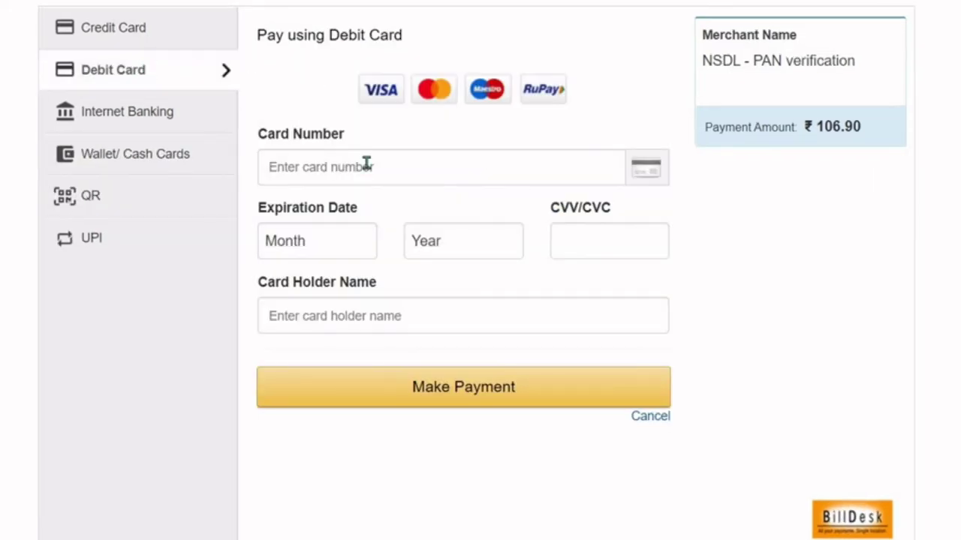
pyautogui.click(408, 166)
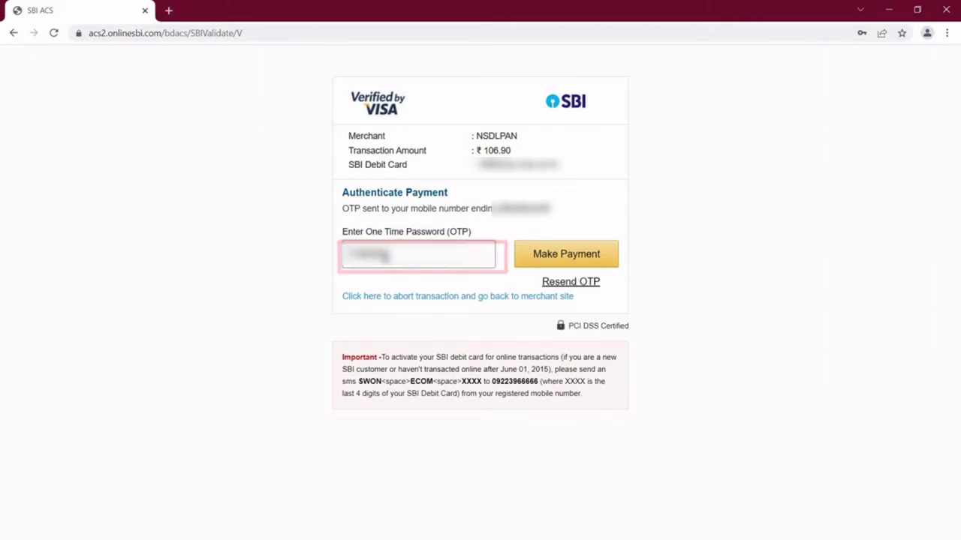
pyautogui.click(545, 259)
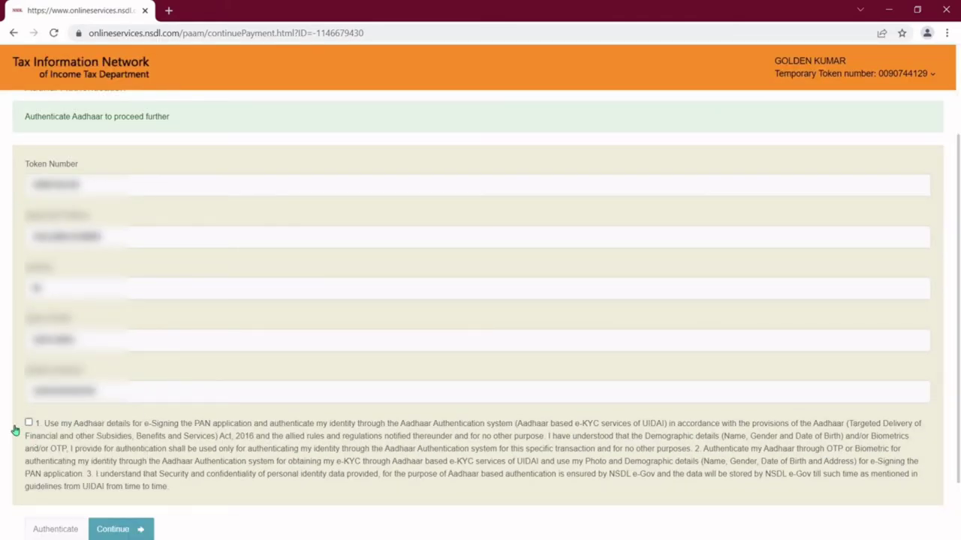
# Consent to the use of the Aadhaar details, authenticate Aadhaar by OTP and submit the one-time password.
pyautogui.click(29, 423)
pyautogui.scroll(-2, 68, 457)
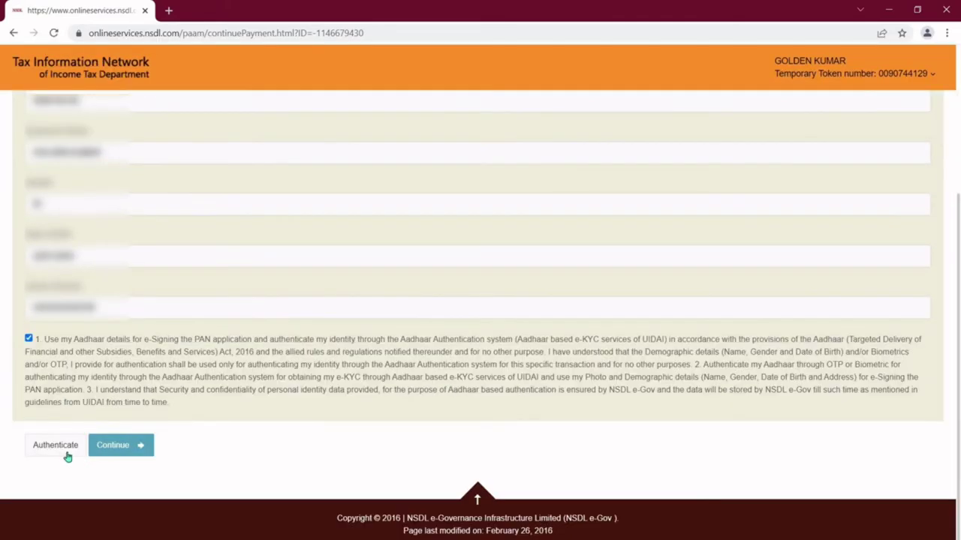
pyautogui.click(66, 446)
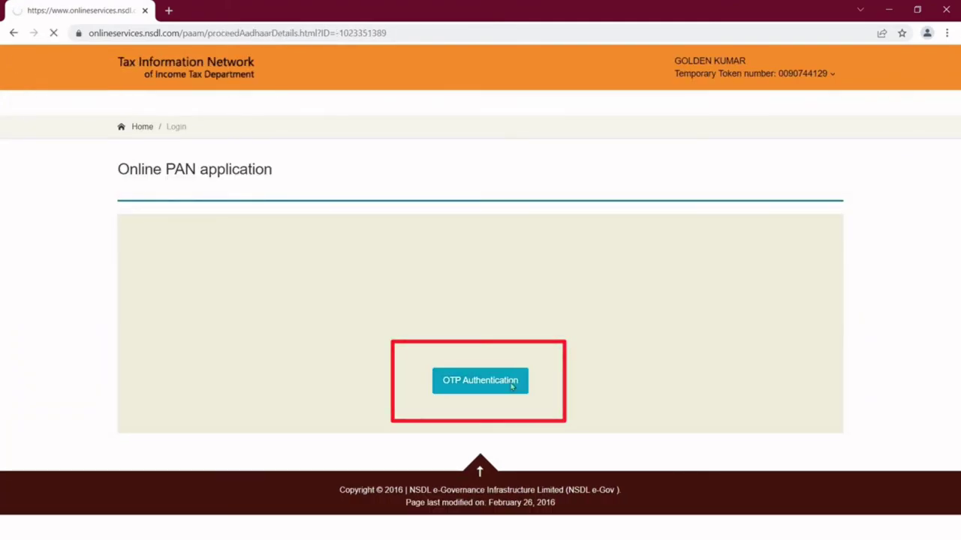
pyautogui.click(511, 385)
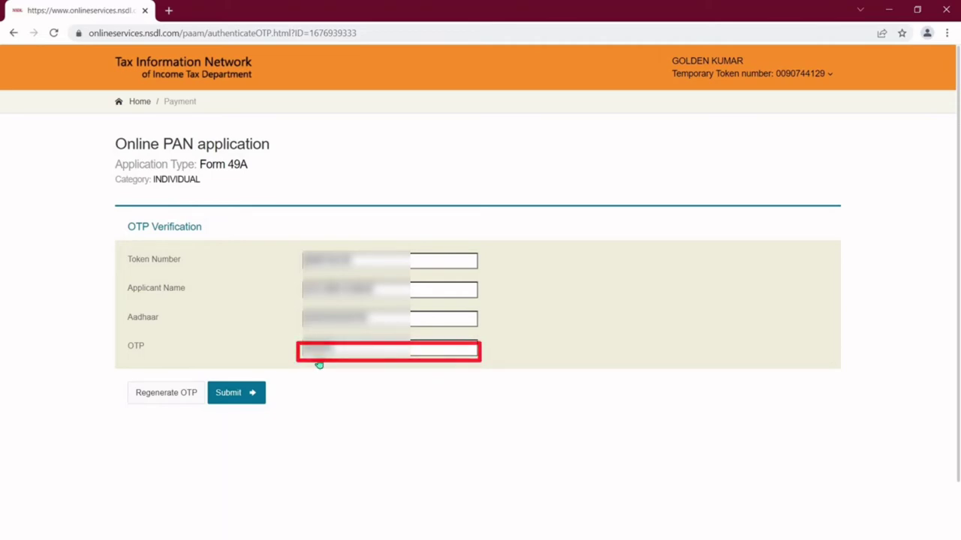
pyautogui.click(237, 394)
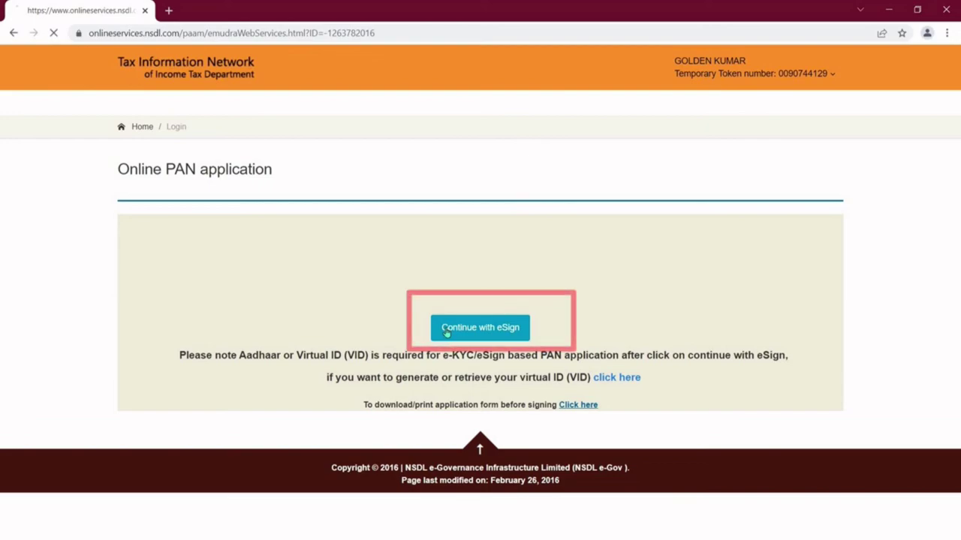
# Continue with eSign, request an OTP for the applicant's Aadhaar number and verify the one-time password to sign the application.
pyautogui.click(447, 334)
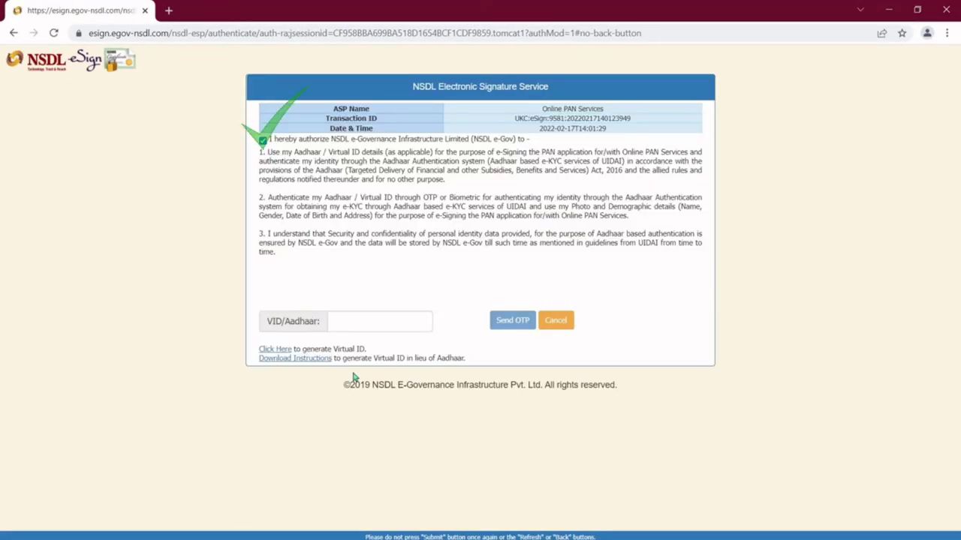
pyautogui.click(347, 320)
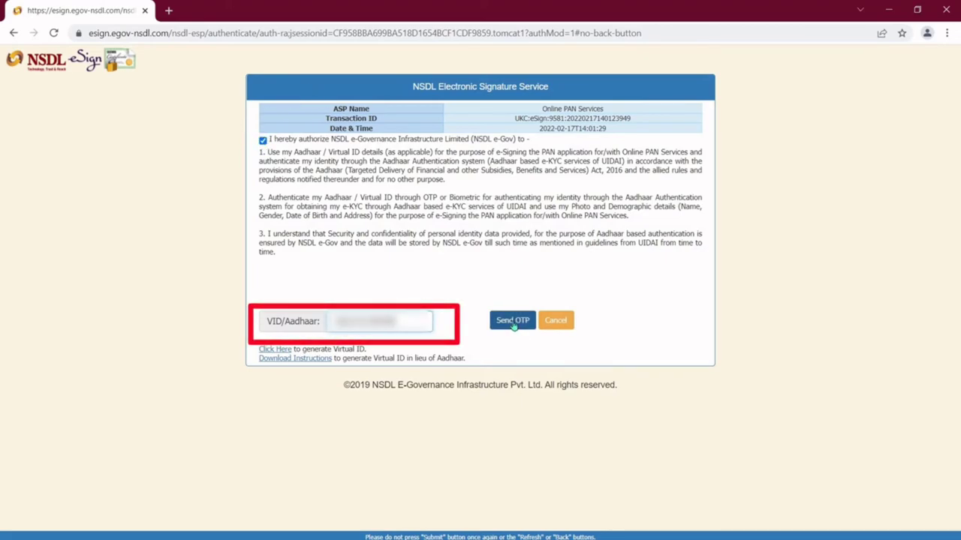
pyautogui.click(513, 321)
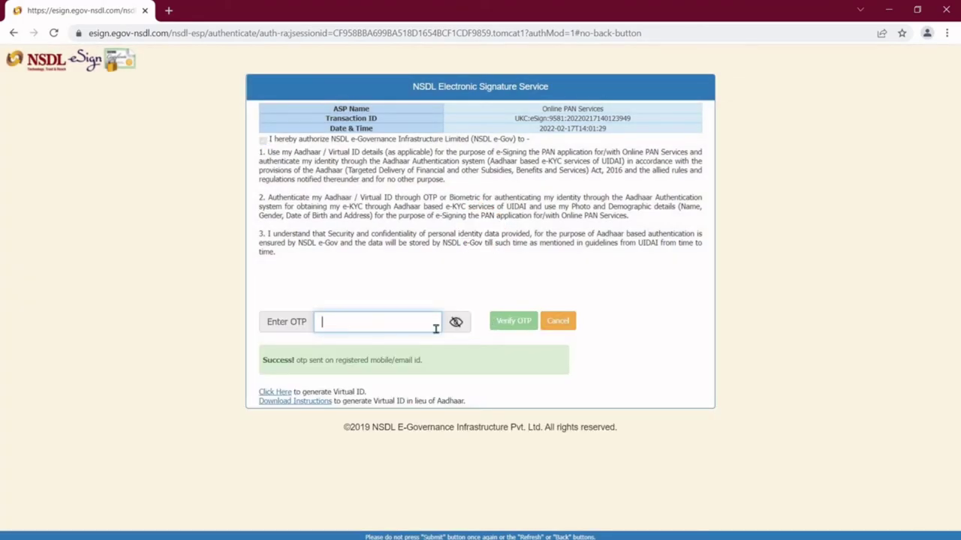
pyautogui.write('••')
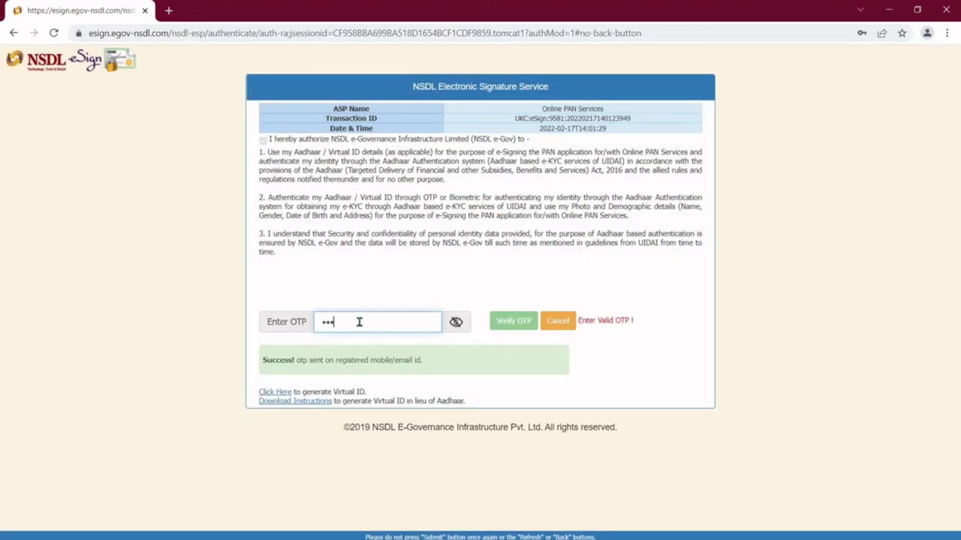
pyautogui.write('••••')
pyautogui.click(509, 322)
pyautogui.click(509, 322)
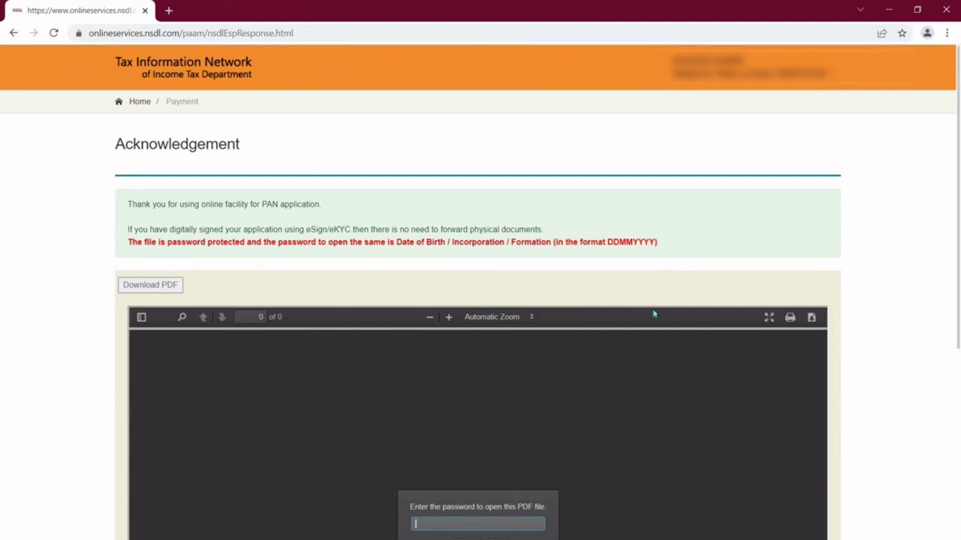
# Open the acknowledgement PDF with its date-of-birth password and look through the signed application form.
pyautogui.scroll(-1, 654, 314)
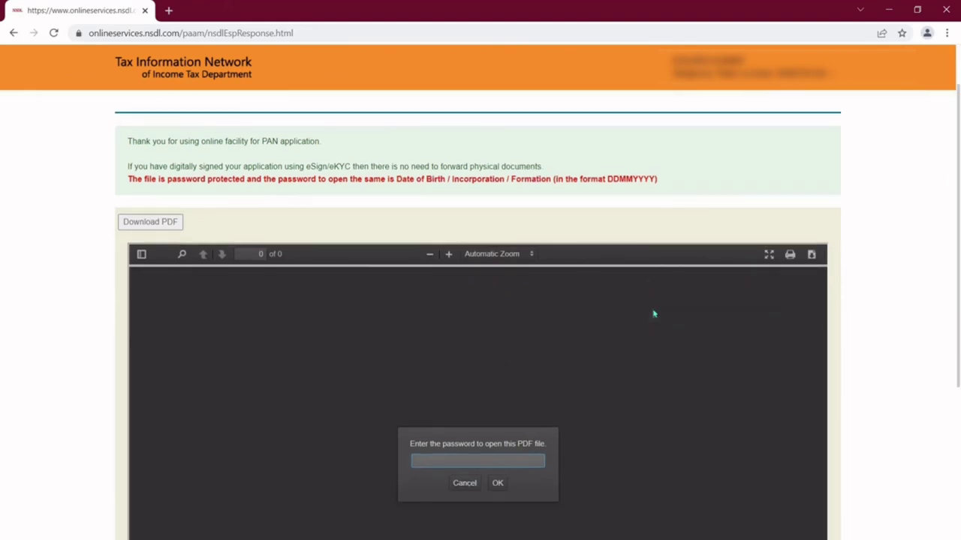
pyautogui.scroll(-3, 654, 314)
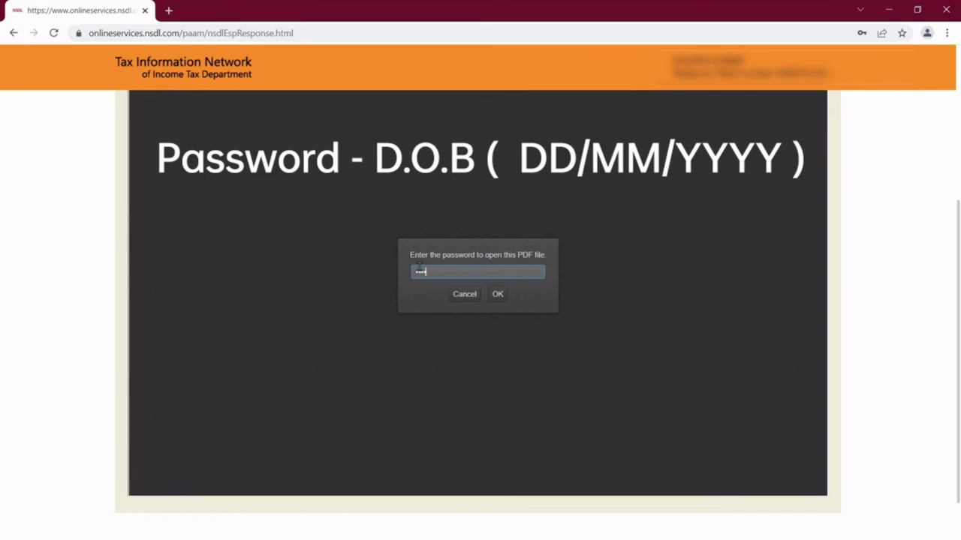
pyautogui.click(500, 294)
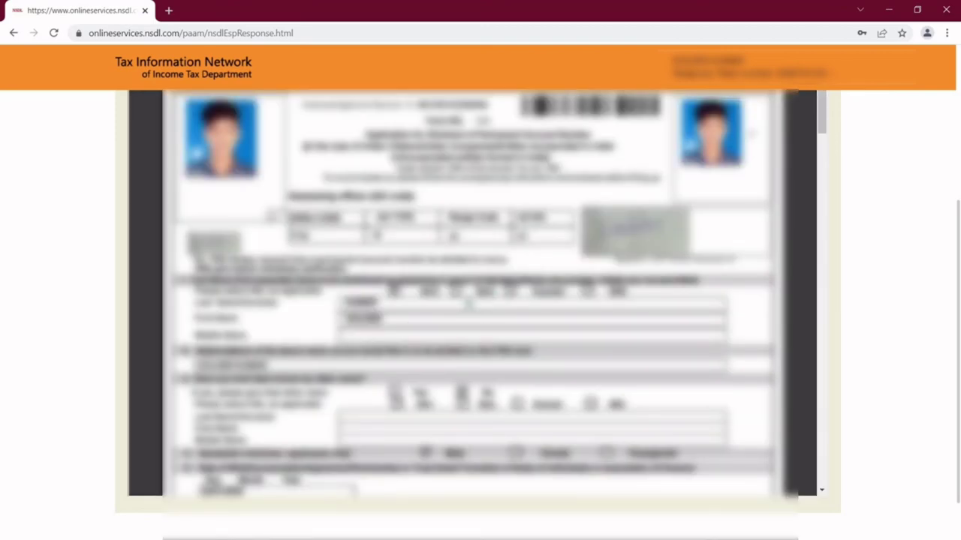
pyautogui.scroll(-10, 478, 244)
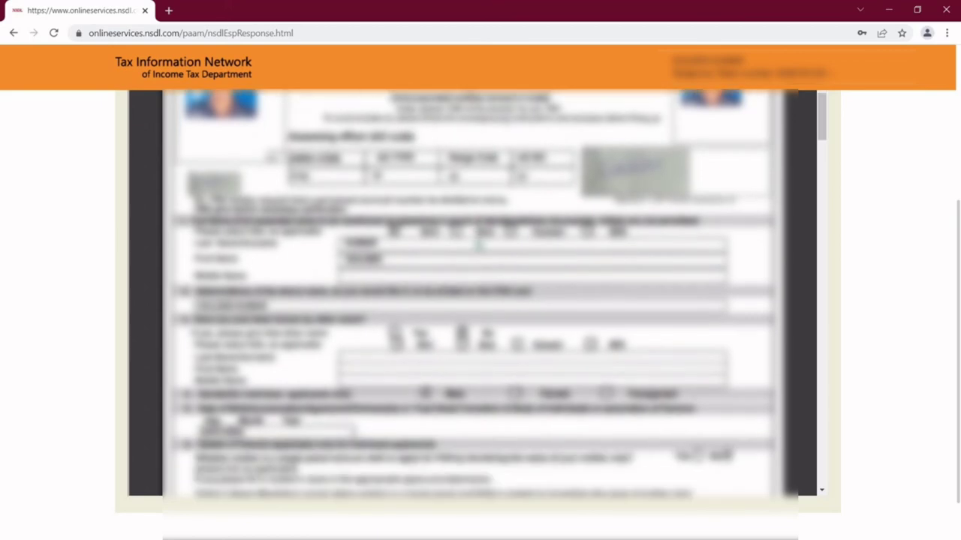
pyautogui.scroll(-5, 477, 244)
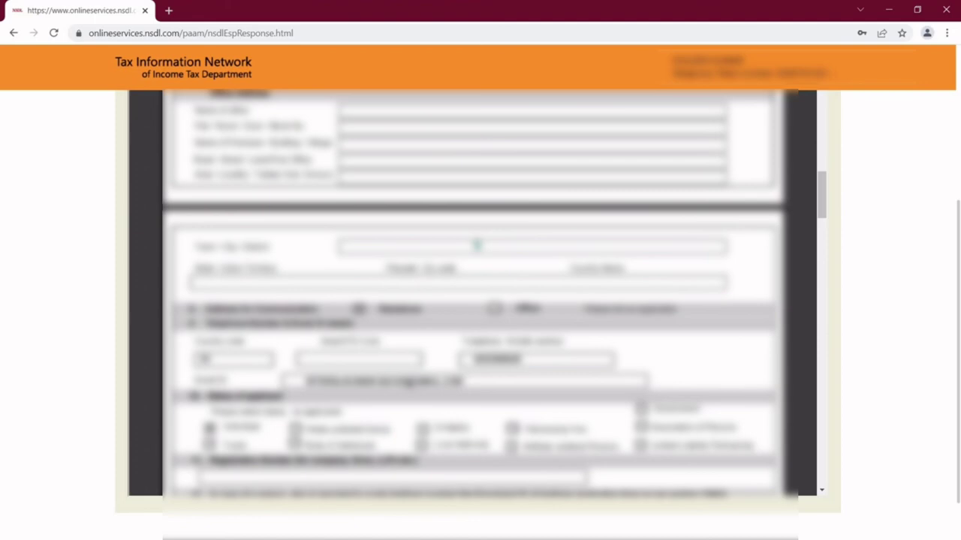
pyautogui.scroll(2, 478, 244)
pyautogui.scroll(-6, 477, 244)
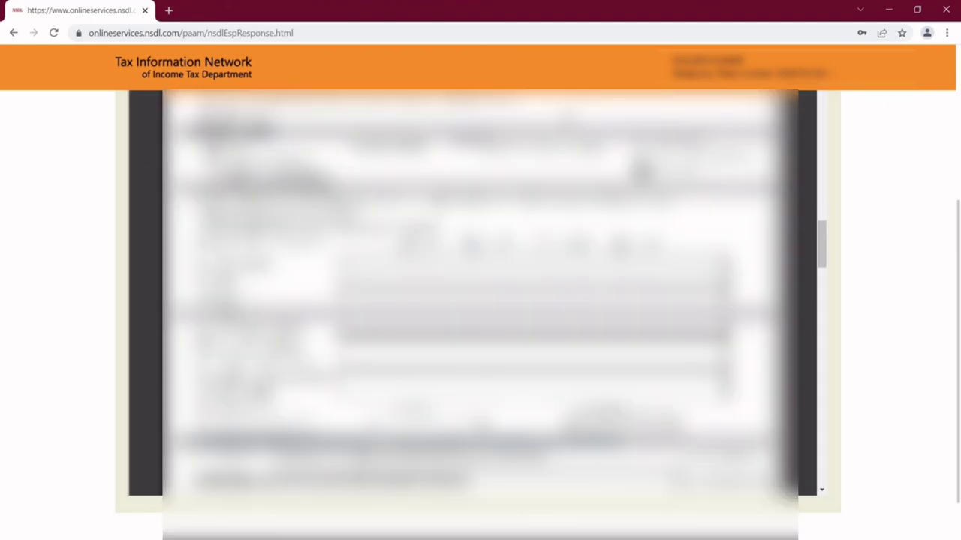